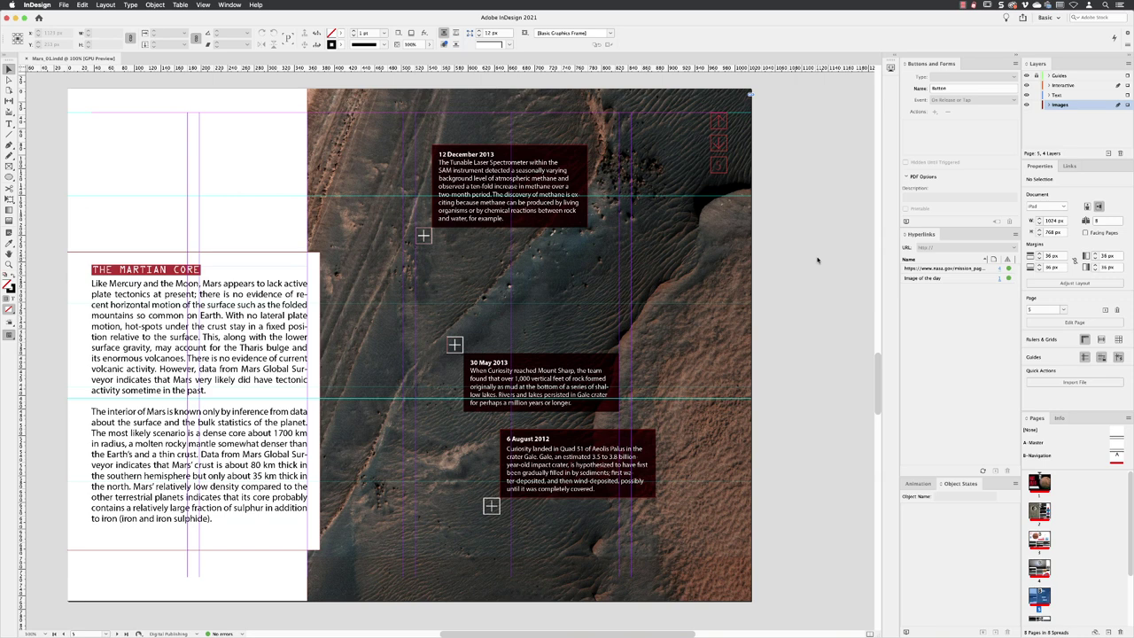
Convert the Mars background image into a multi-state object named 'Mars Map' and check State 1 and State 2.
click(642, 270)
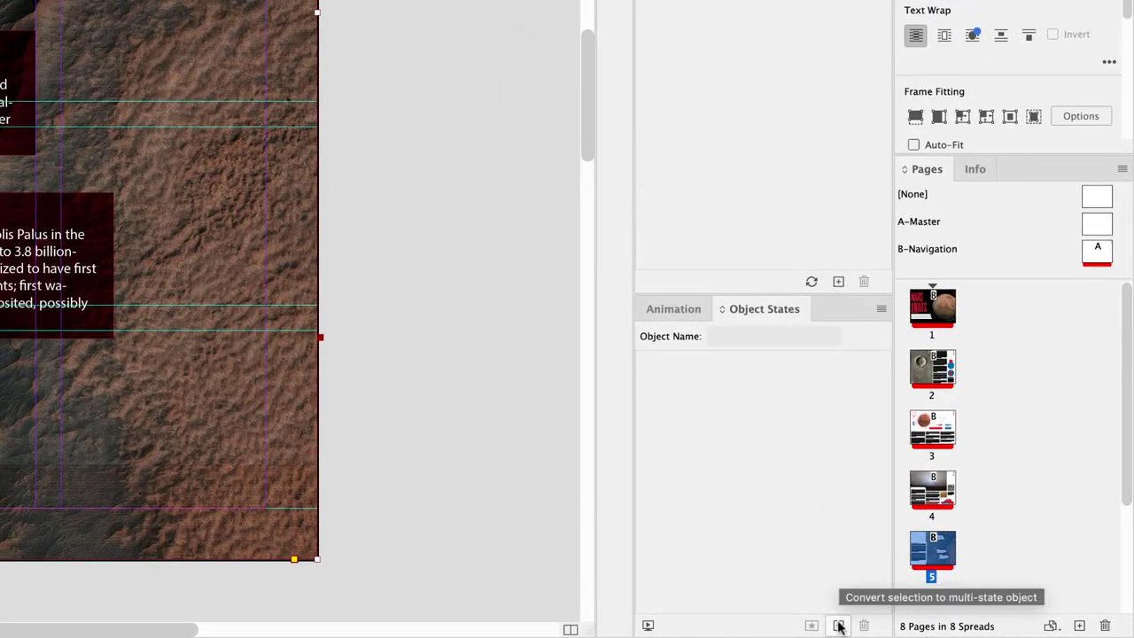
click(839, 625)
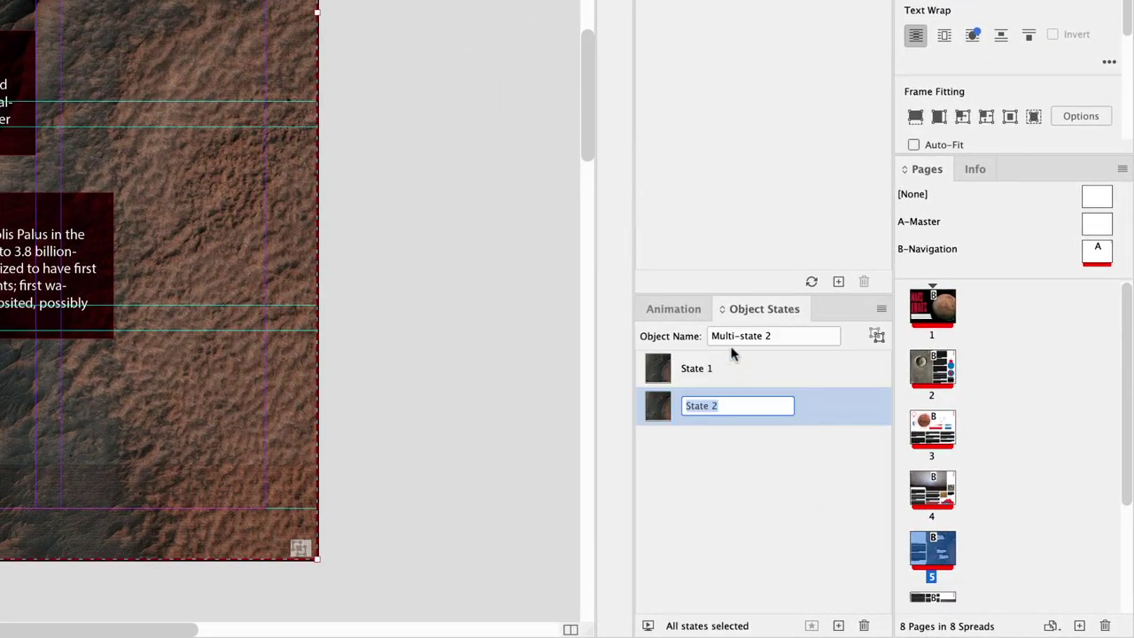
click(800, 343)
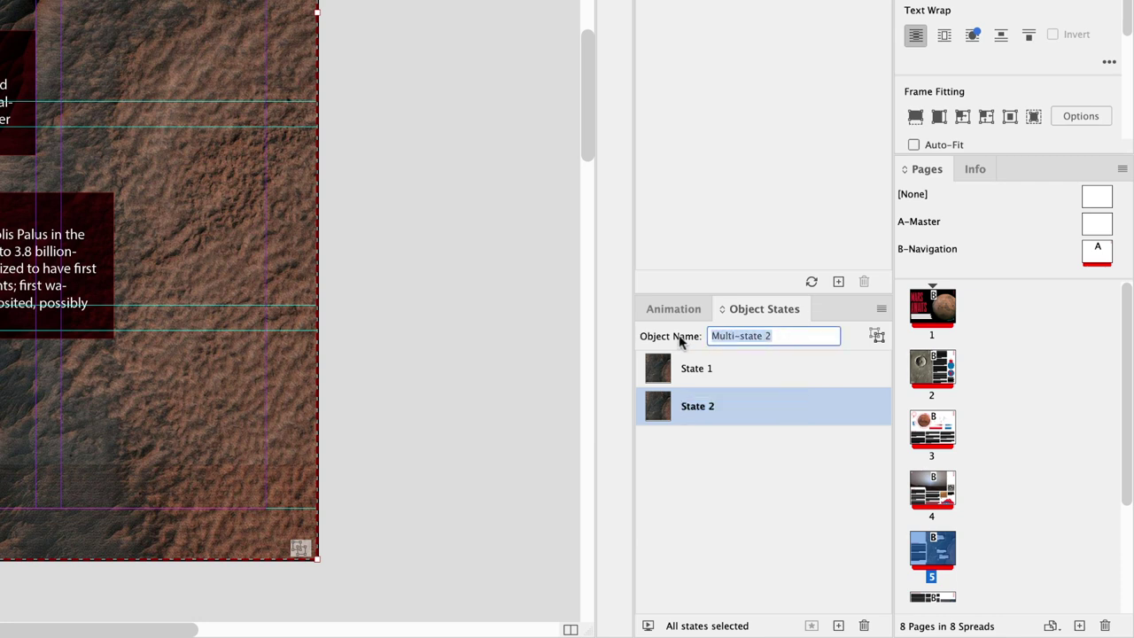
text(Mars Map)
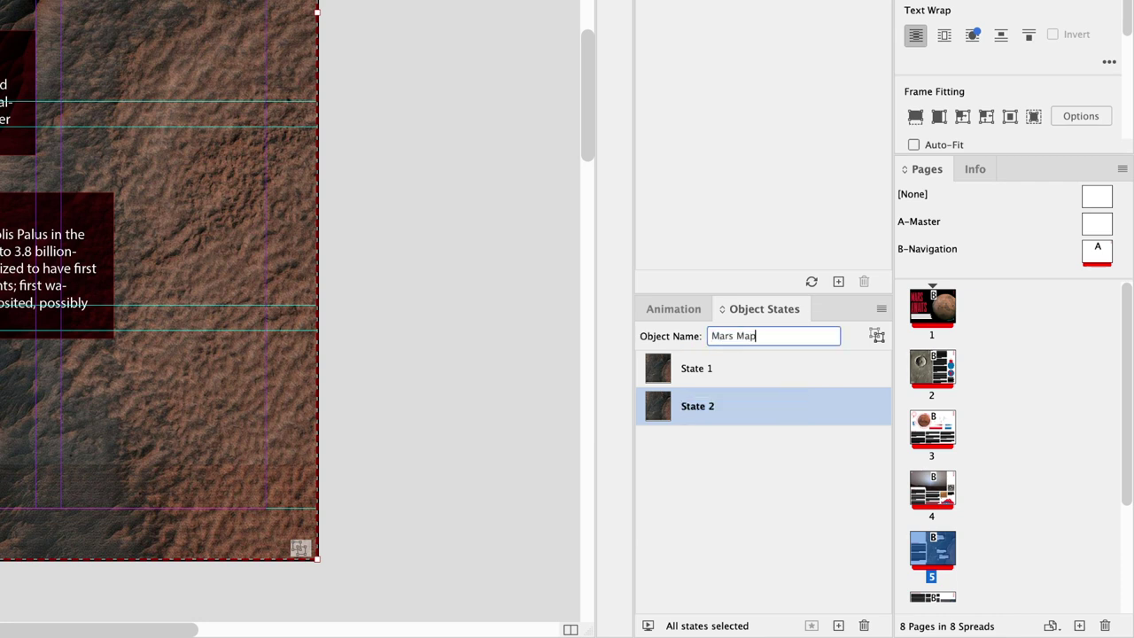
key(Return)
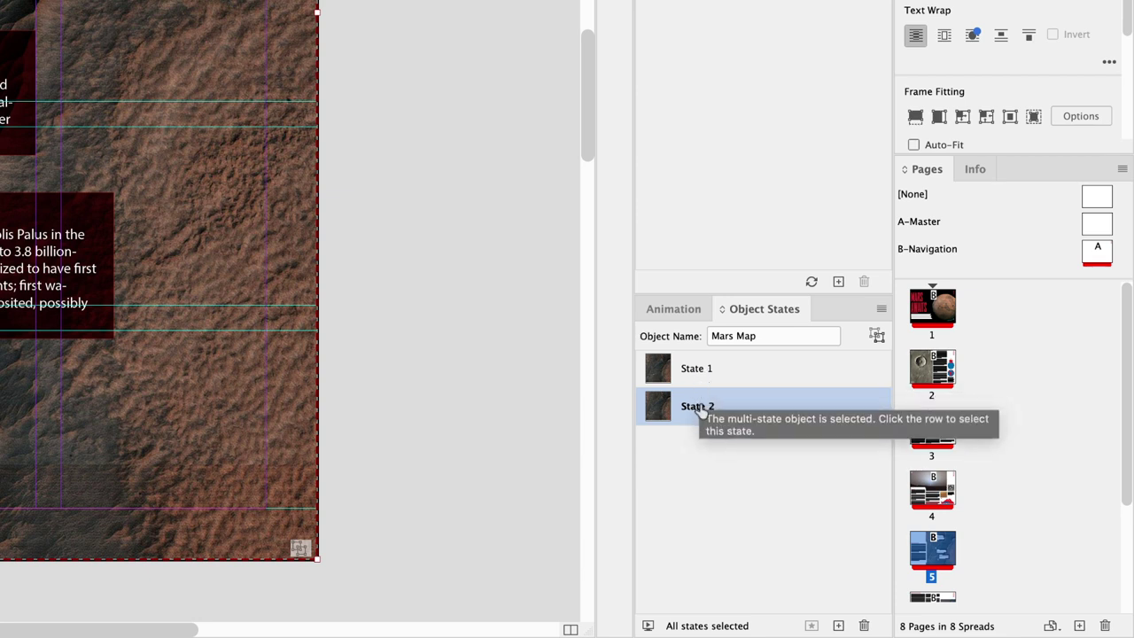
click(722, 369)
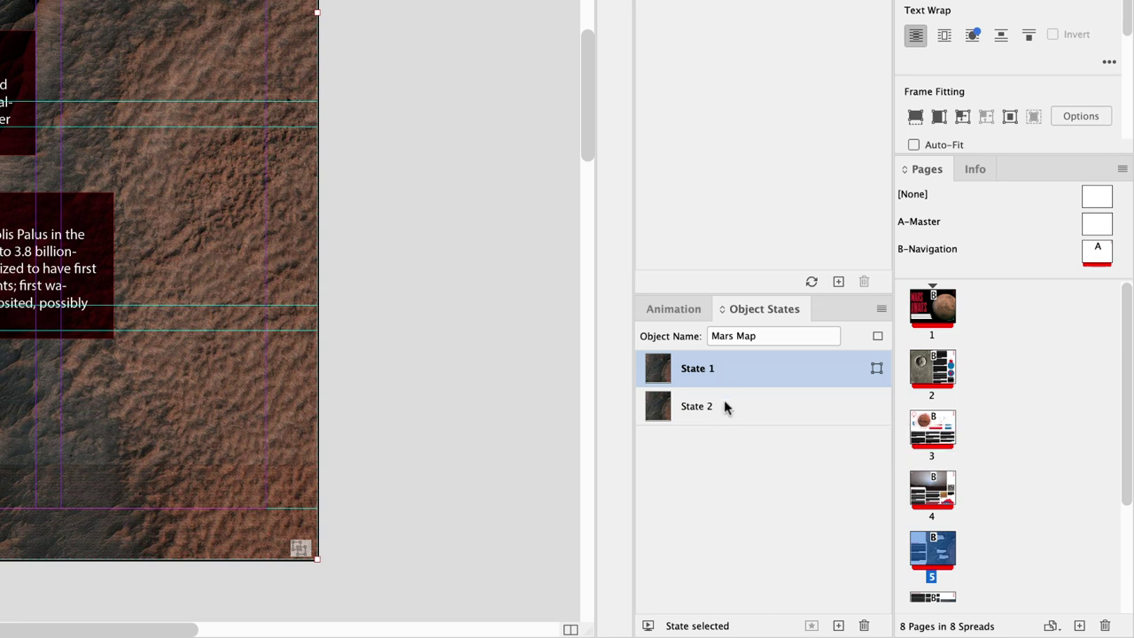
click(724, 406)
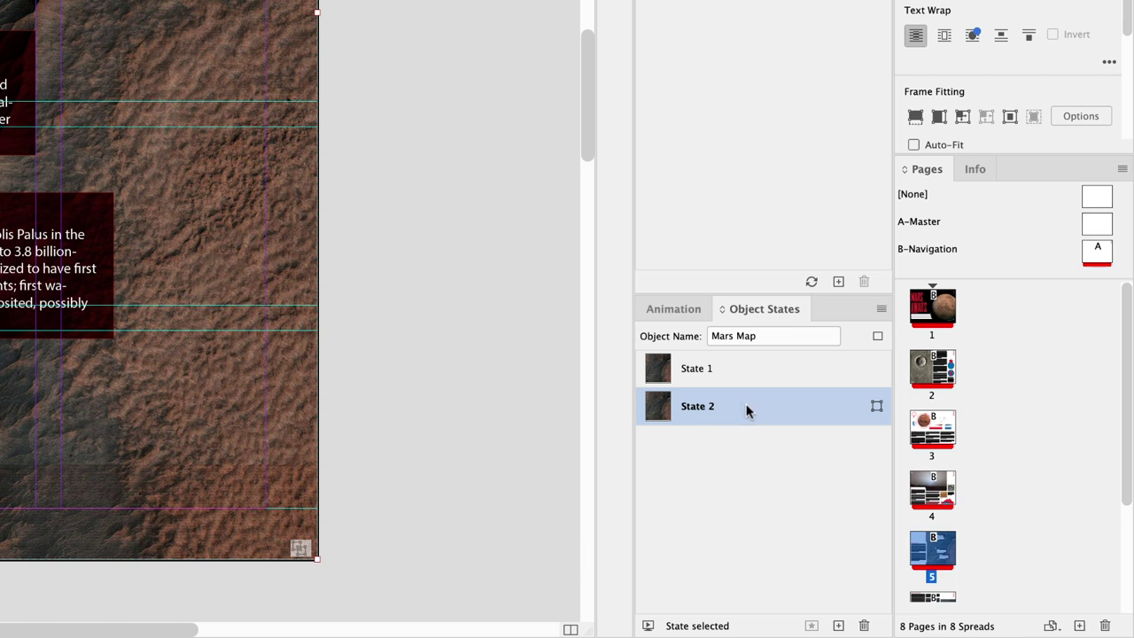
Add two more states, State 2 copy and State 2 copy 2, then return to State 1.
click(837, 626)
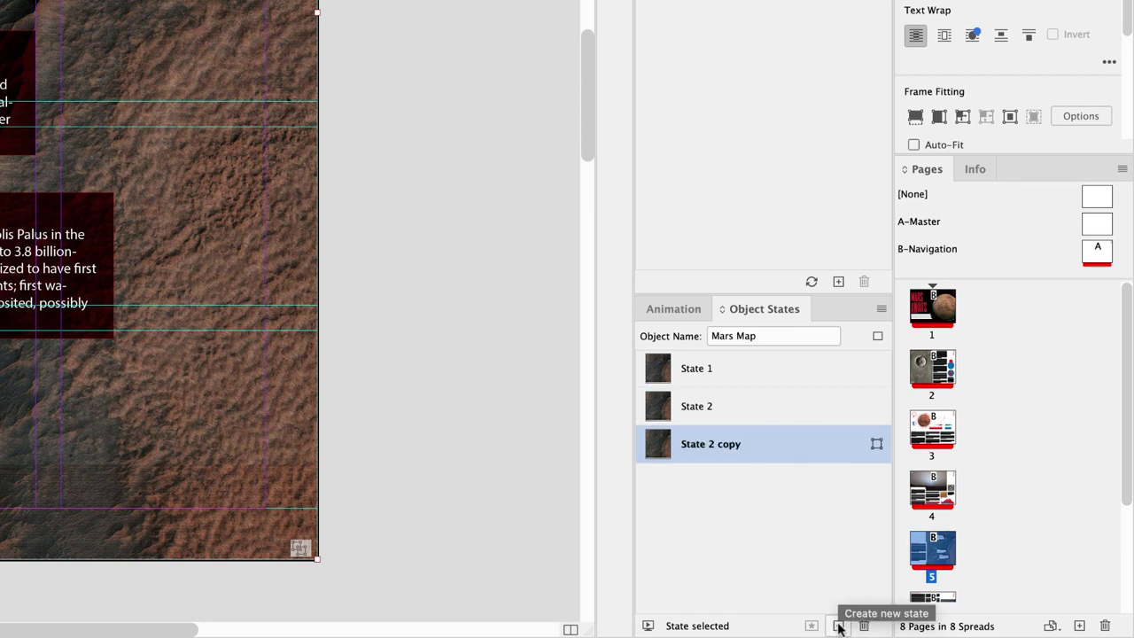
click(839, 626)
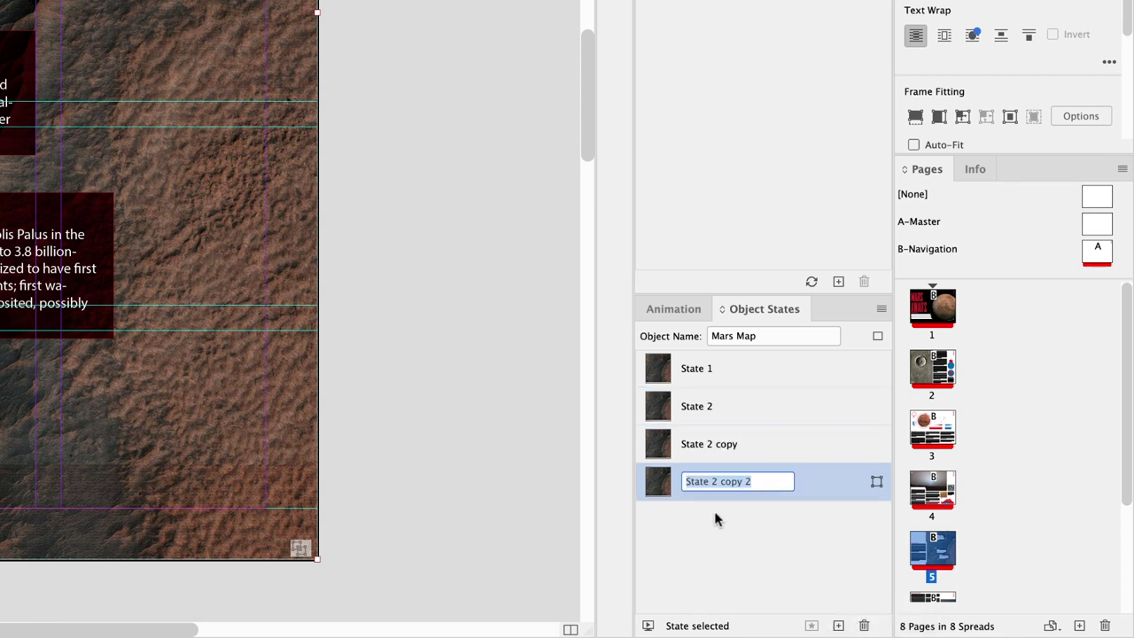
click(695, 379)
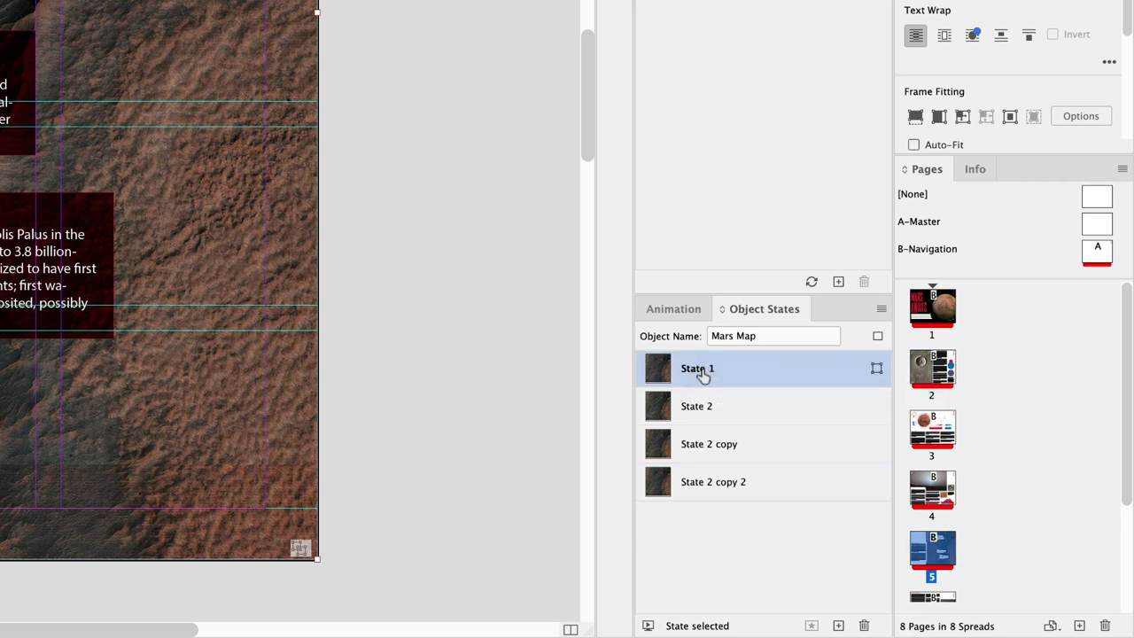
Rename State 1 to 'Empty' and State 2 to 'August'.
double_click(702, 370)
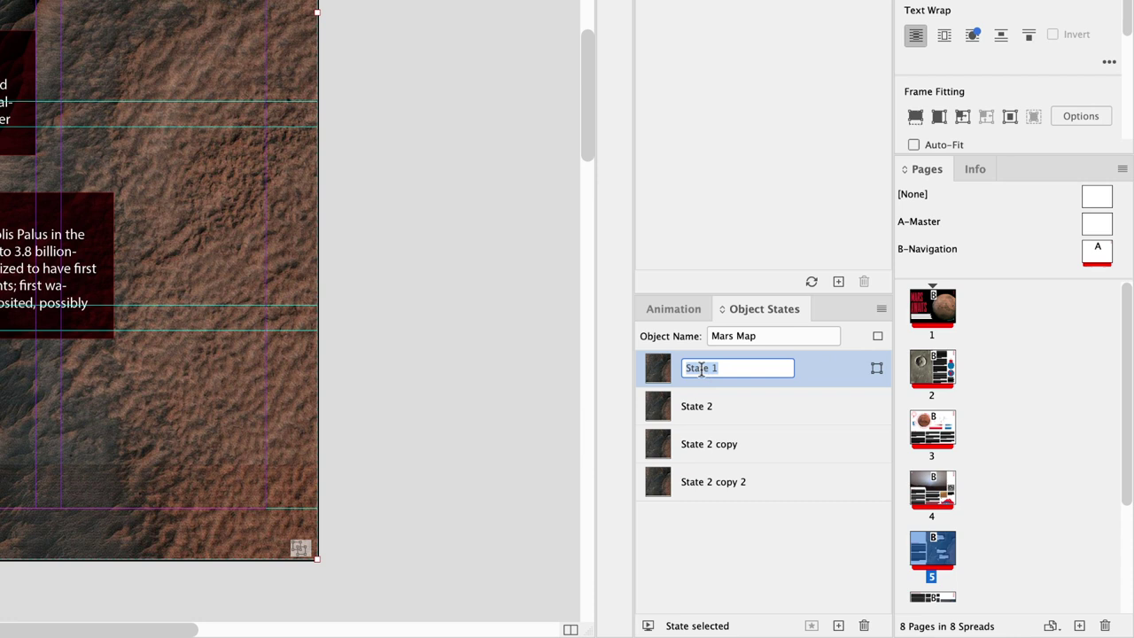
click(704, 418)
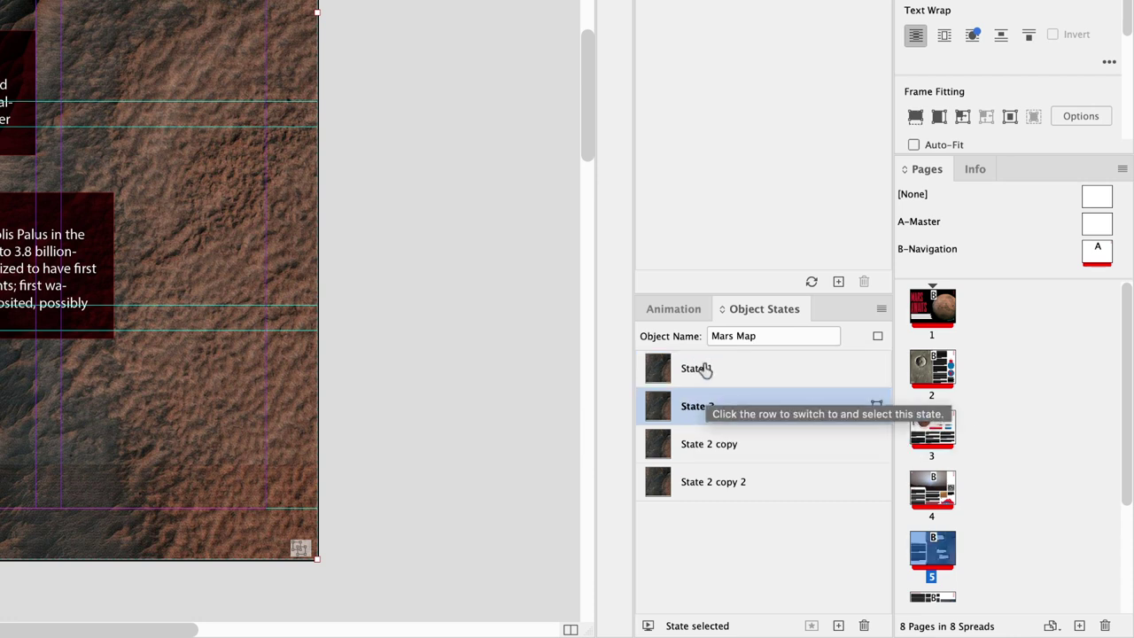
click(704, 372)
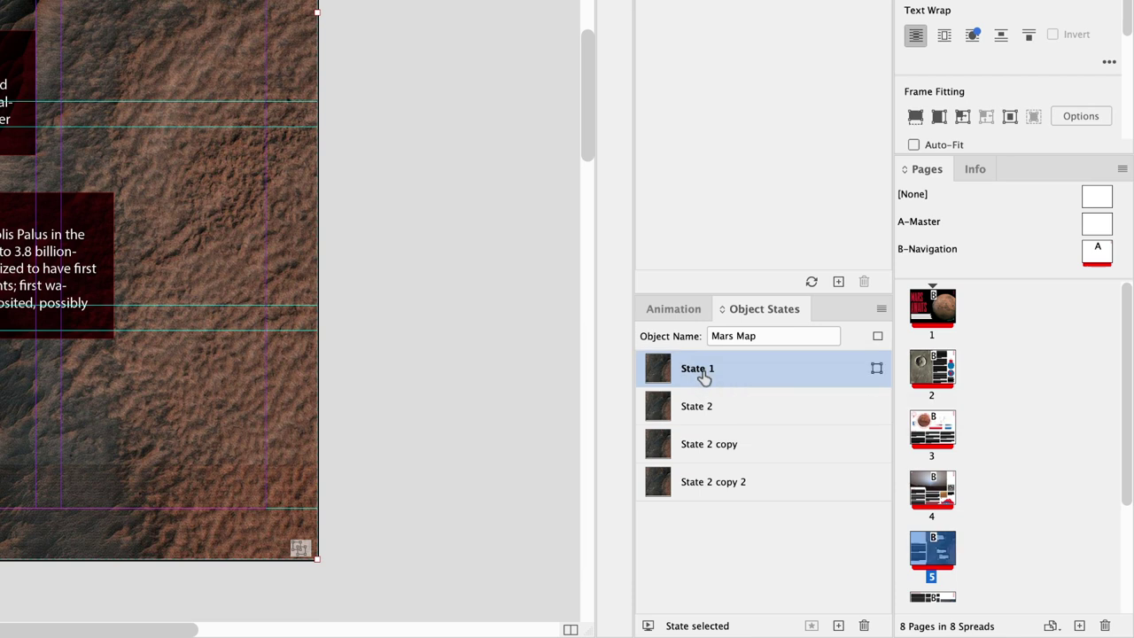
double_click(704, 376)
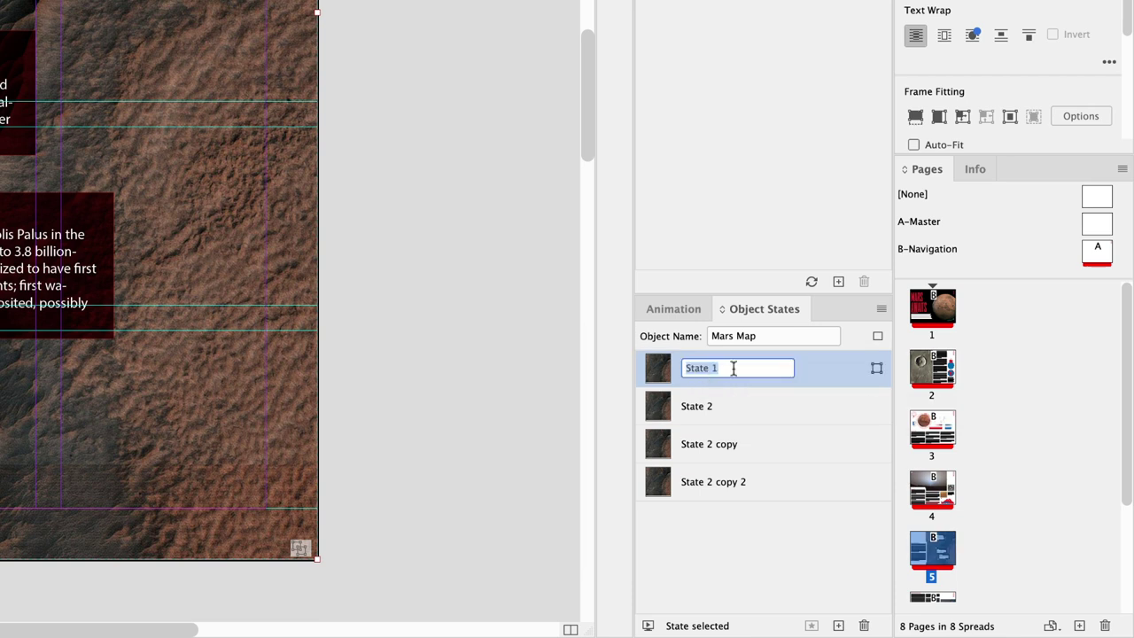
text(Empty)
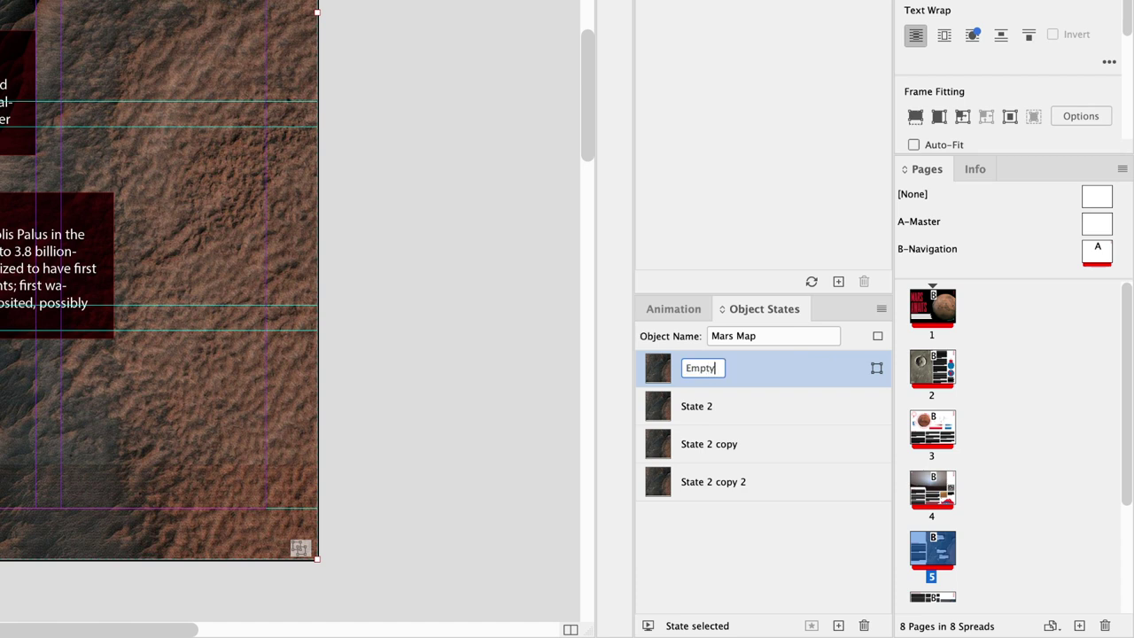
key(Return)
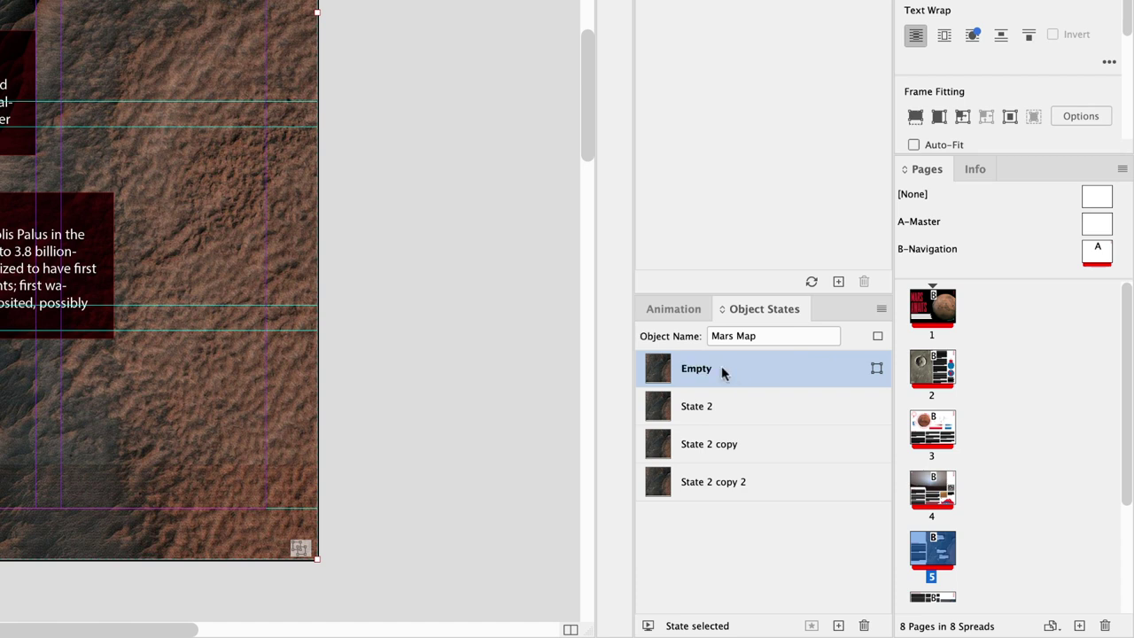
click(699, 409)
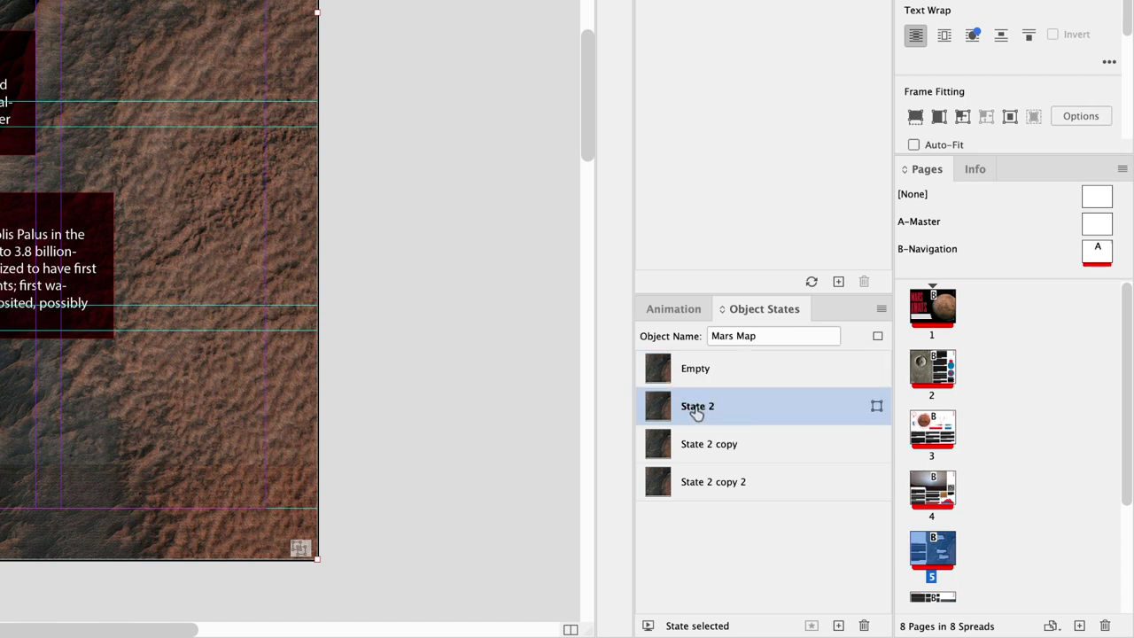
double_click(695, 409)
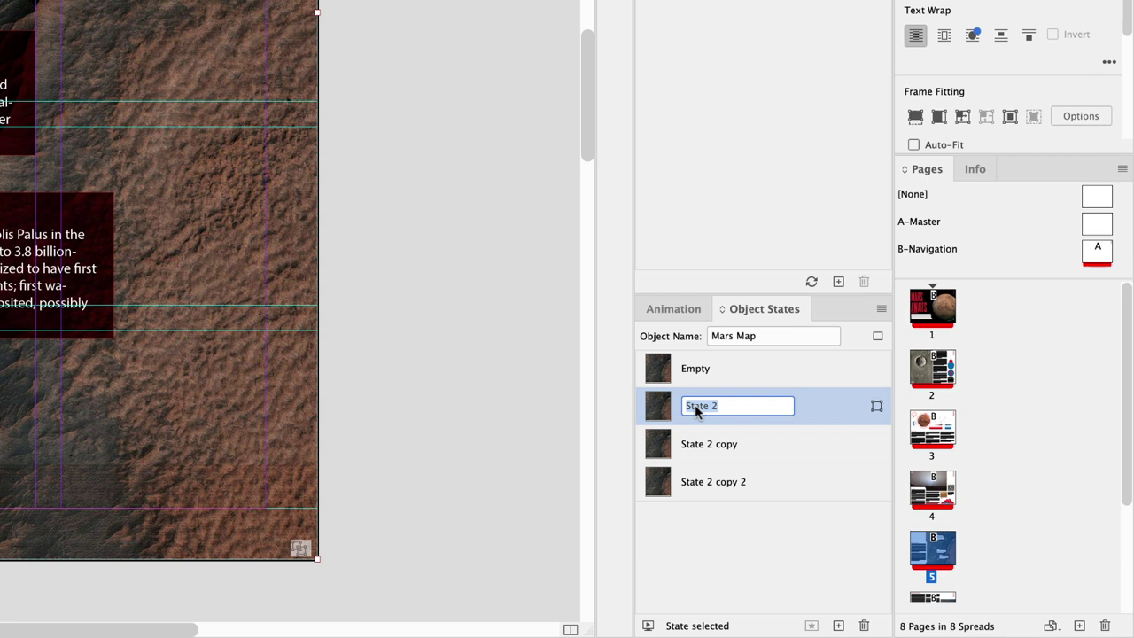
text(August)
key(Return)
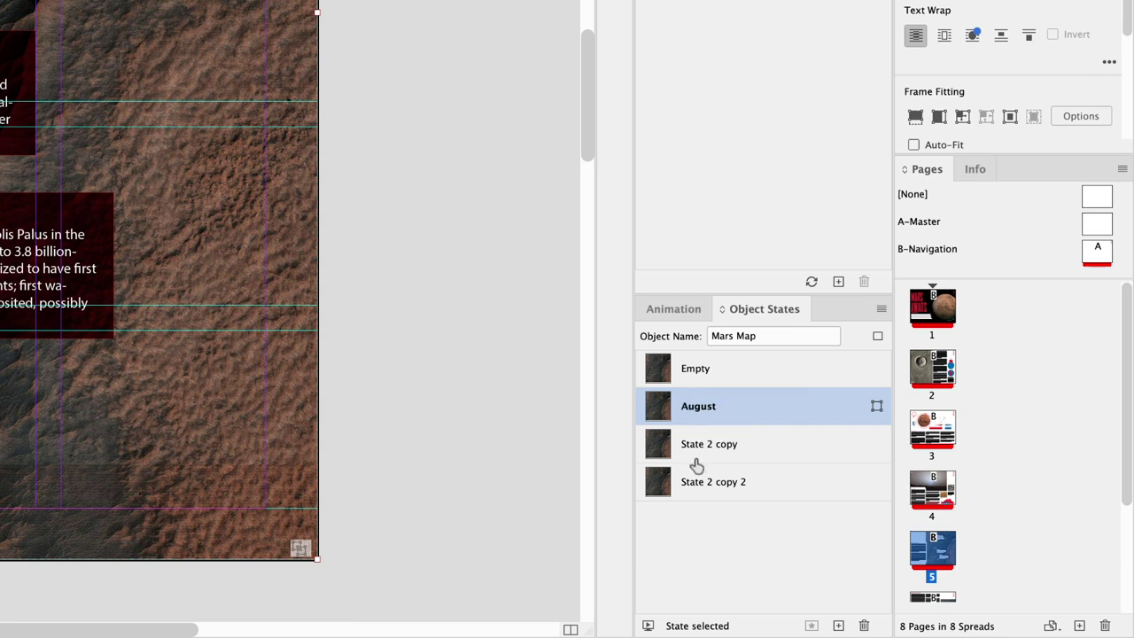
Rename State 2 copy to 'May' and State 2 copy 2 to 'December'.
click(704, 453)
double_click(714, 446)
text(May)
key(Return)
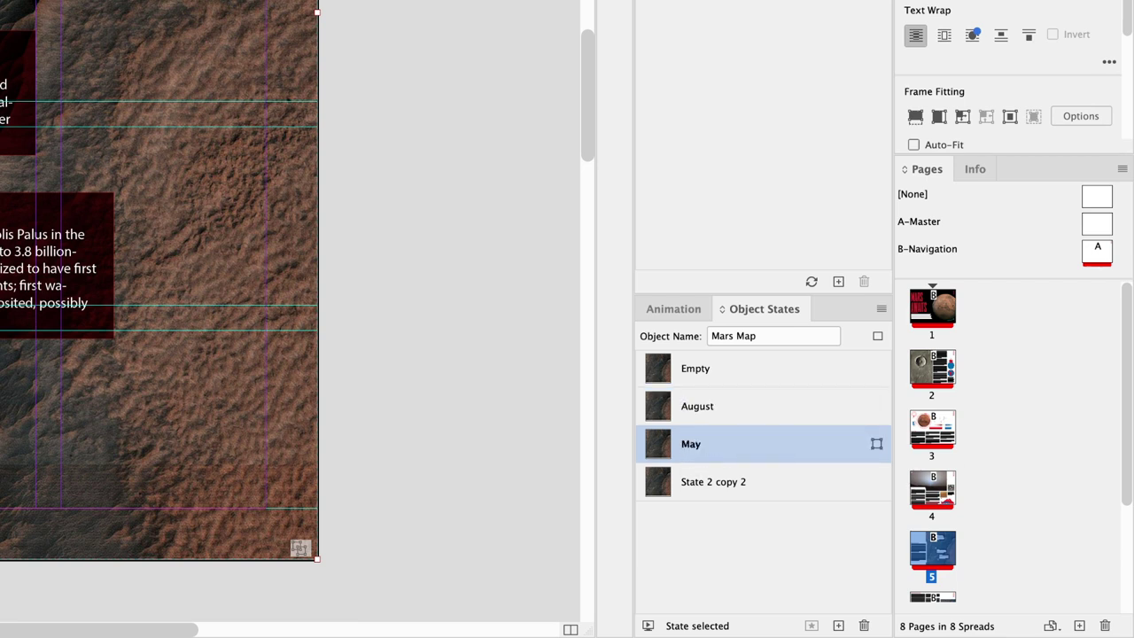
click(712, 484)
double_click(712, 481)
text(De)
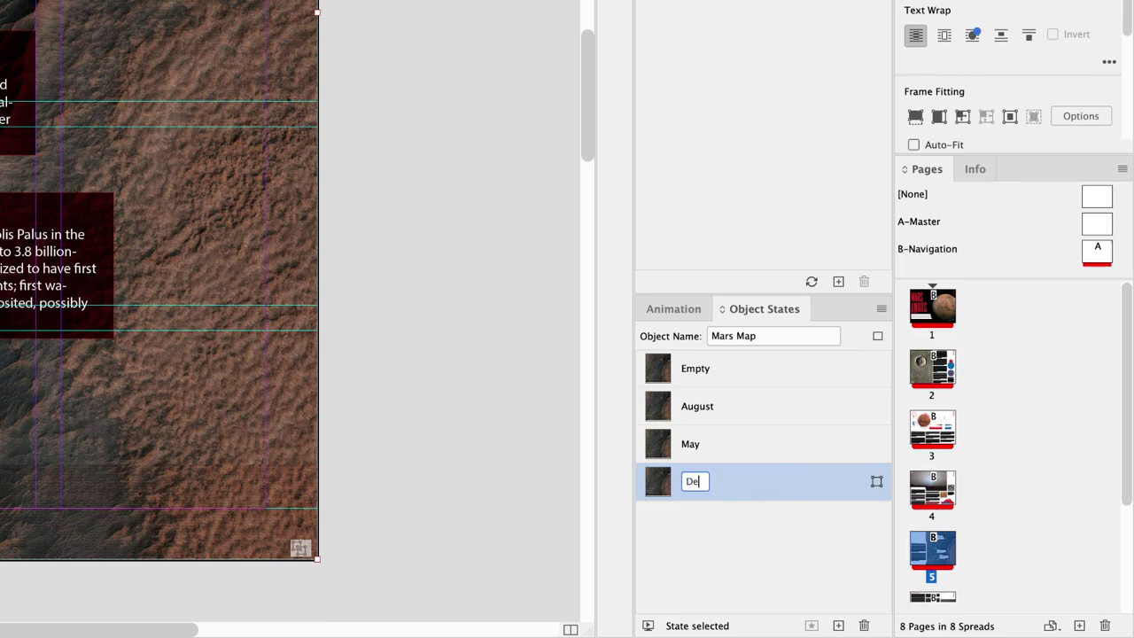
text(cember)
key(Return)
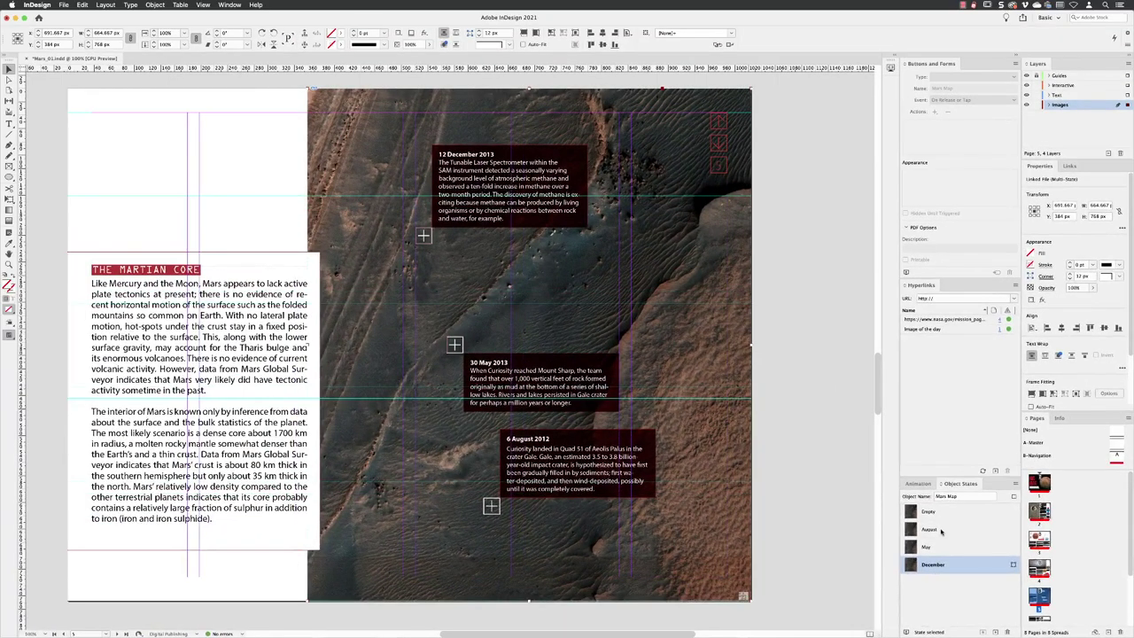
With Mars Map on the August state, select the image plus the 6 August caption and its button.
click(941, 532)
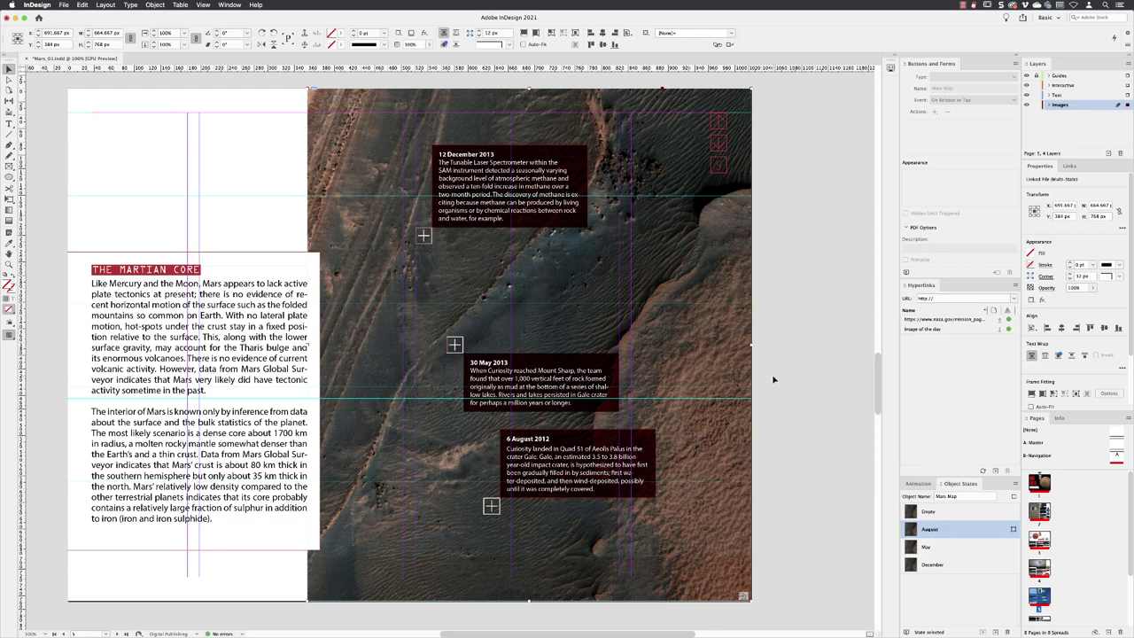
click(822, 390)
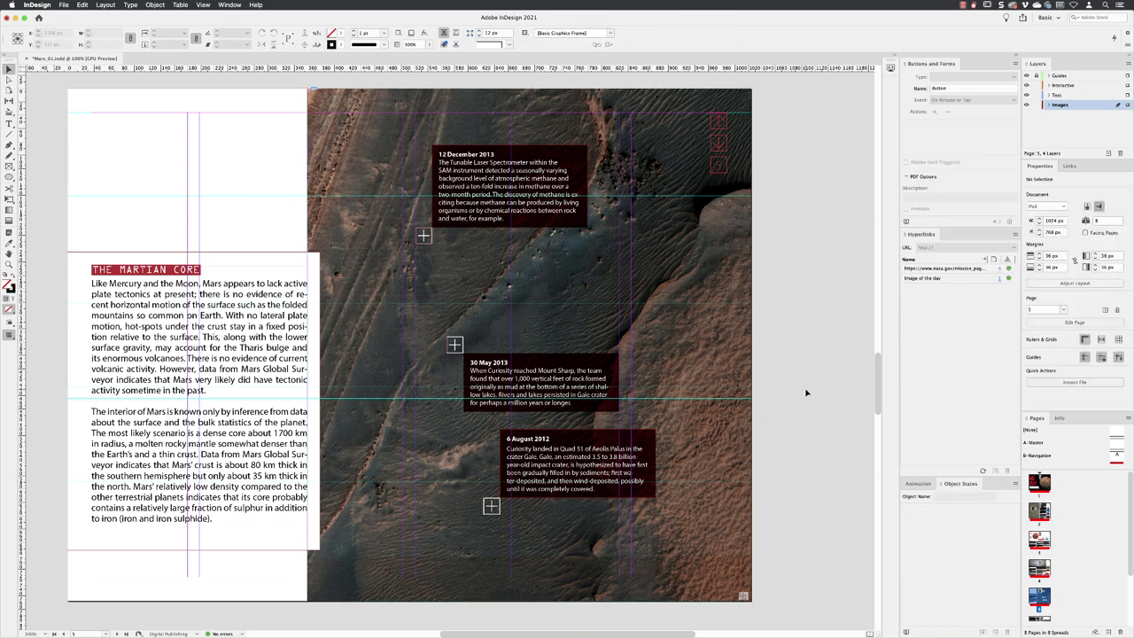
click(706, 377)
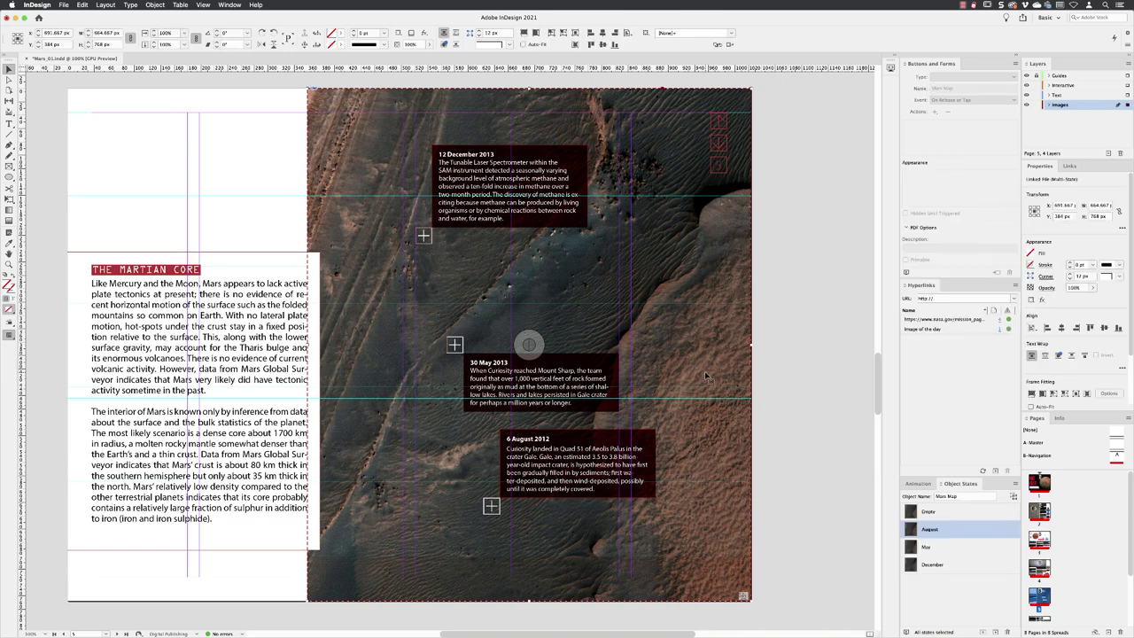
double_click(576, 464)
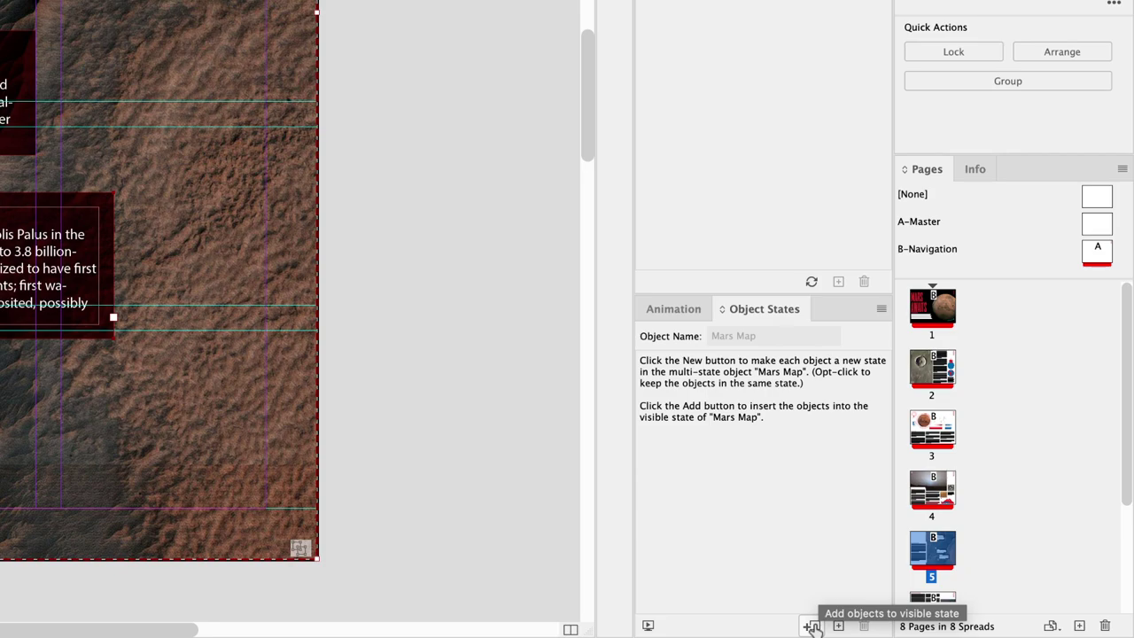
Add the 6 August caption to the August state, then check it across the Empty, August and May states.
click(813, 625)
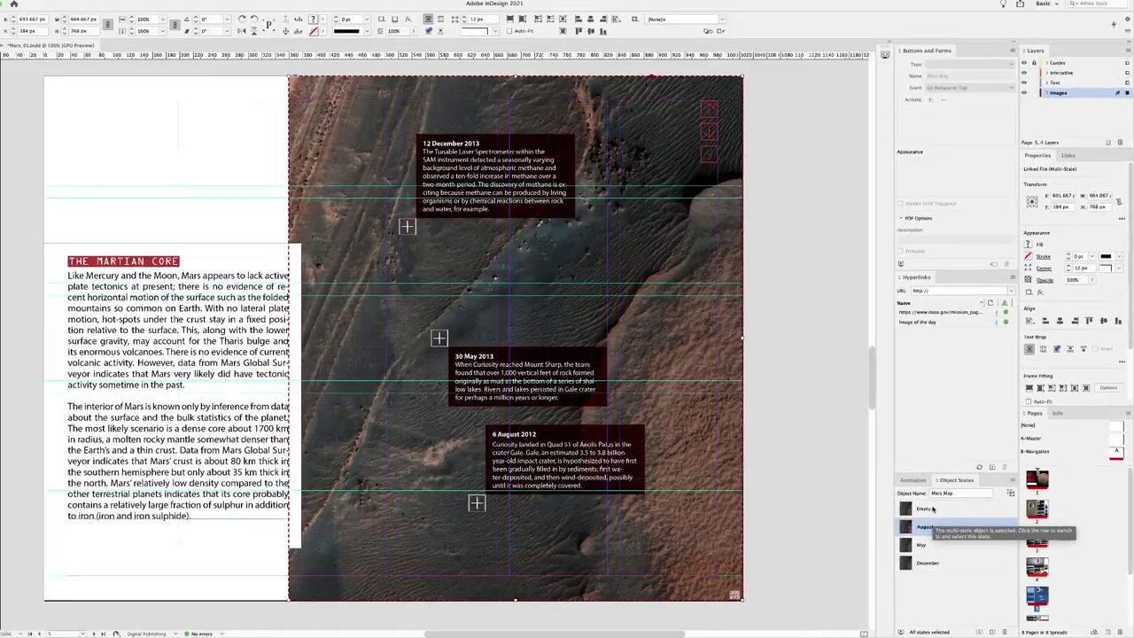
click(696, 368)
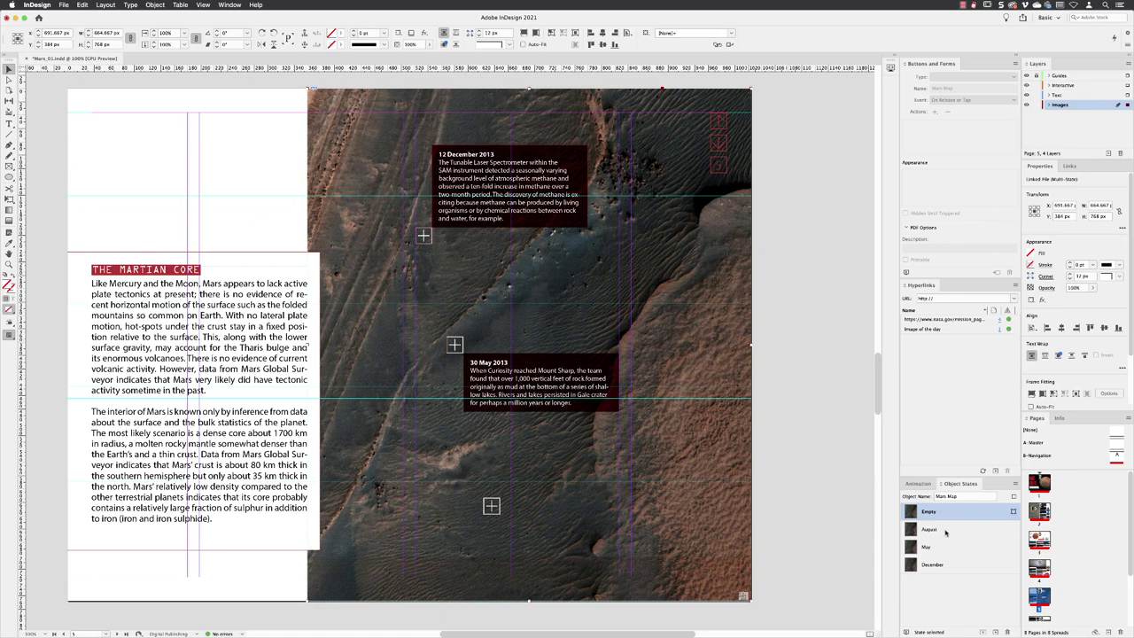
click(947, 531)
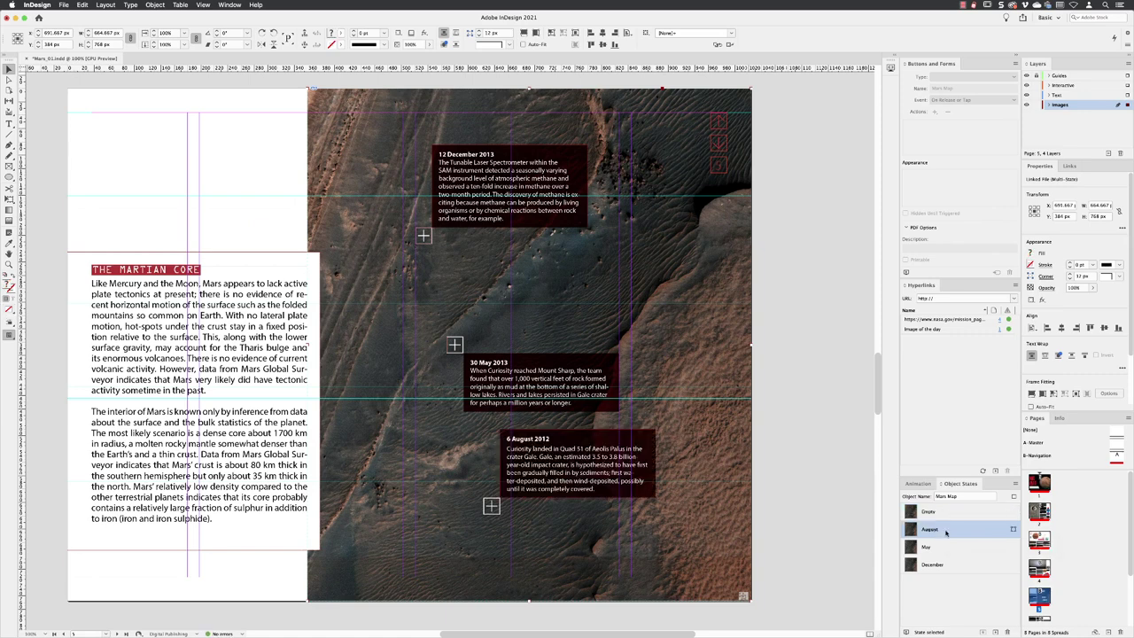
click(945, 548)
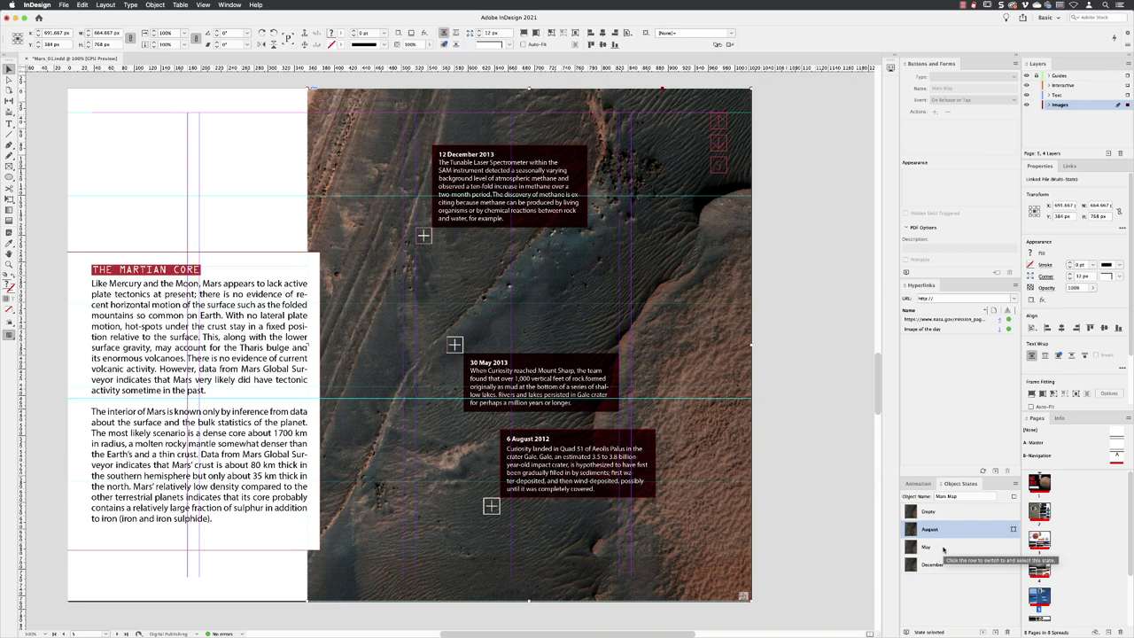
click(529, 346)
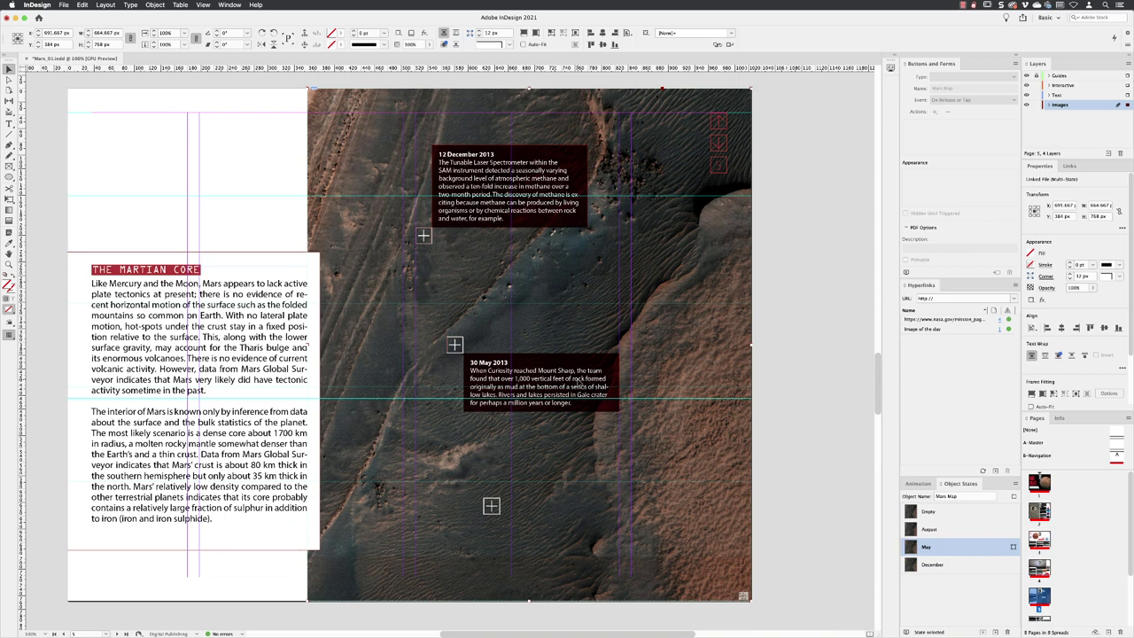
click(536, 383)
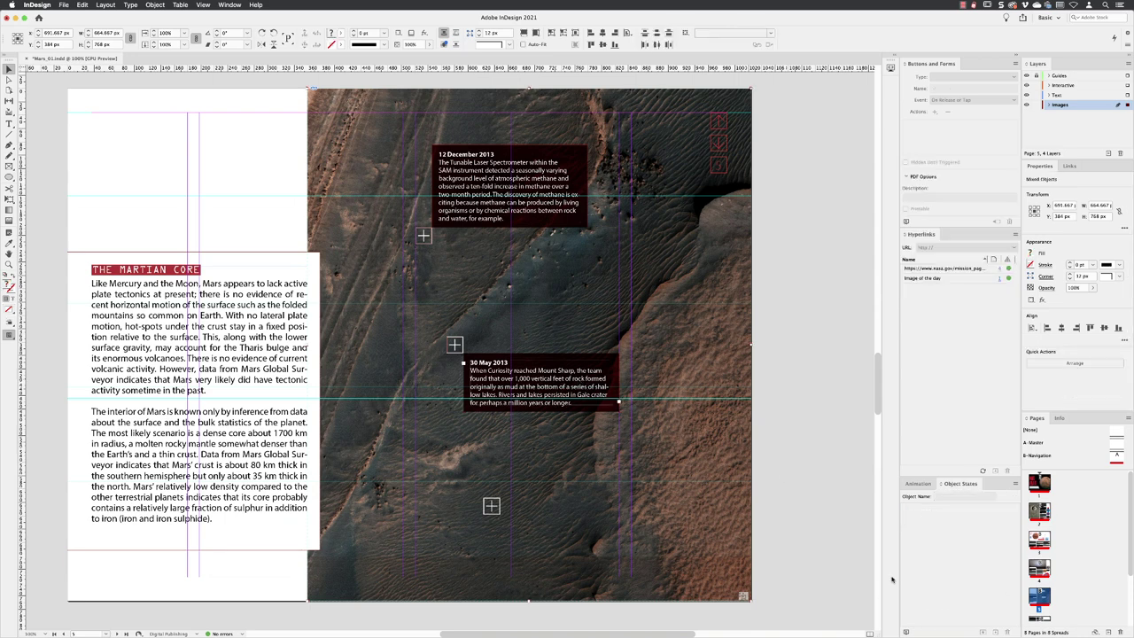
click(827, 361)
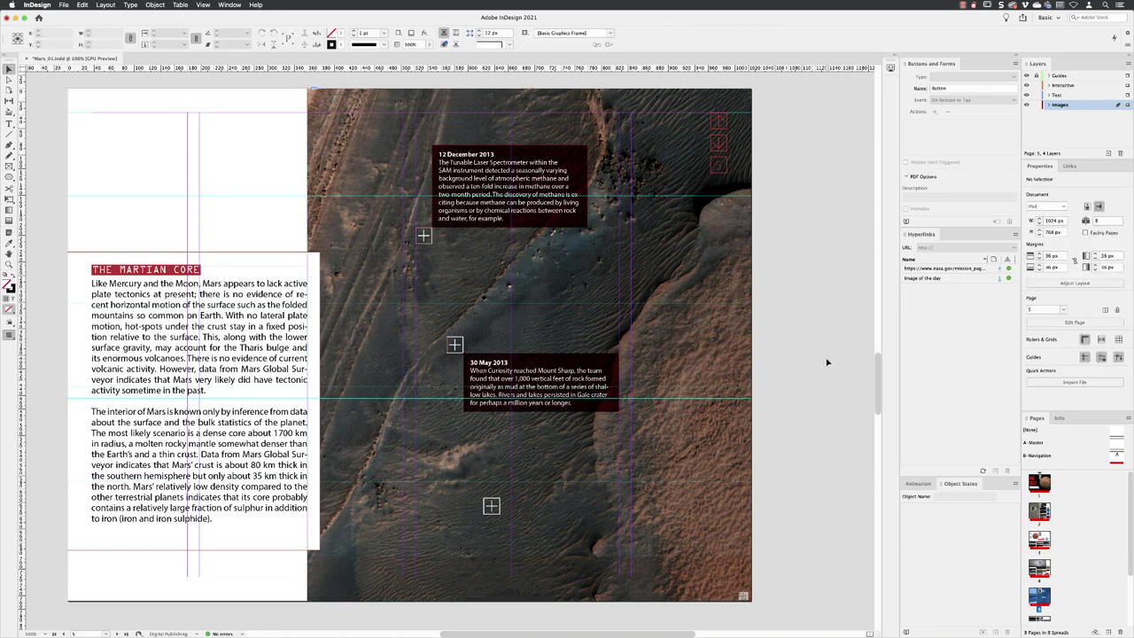
click(668, 331)
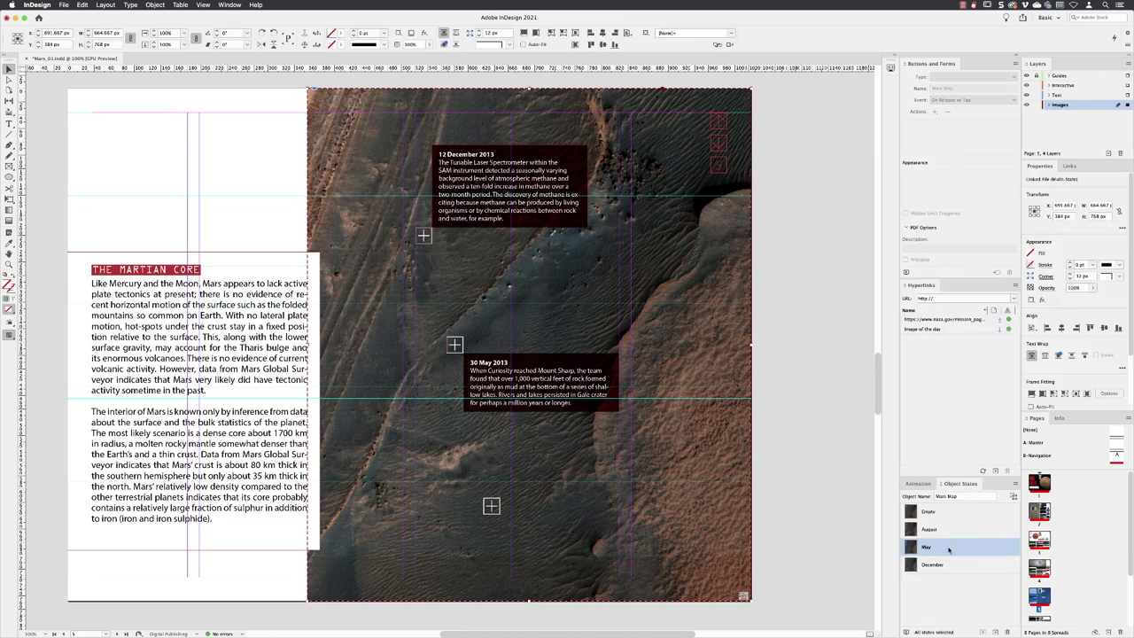
click(600, 378)
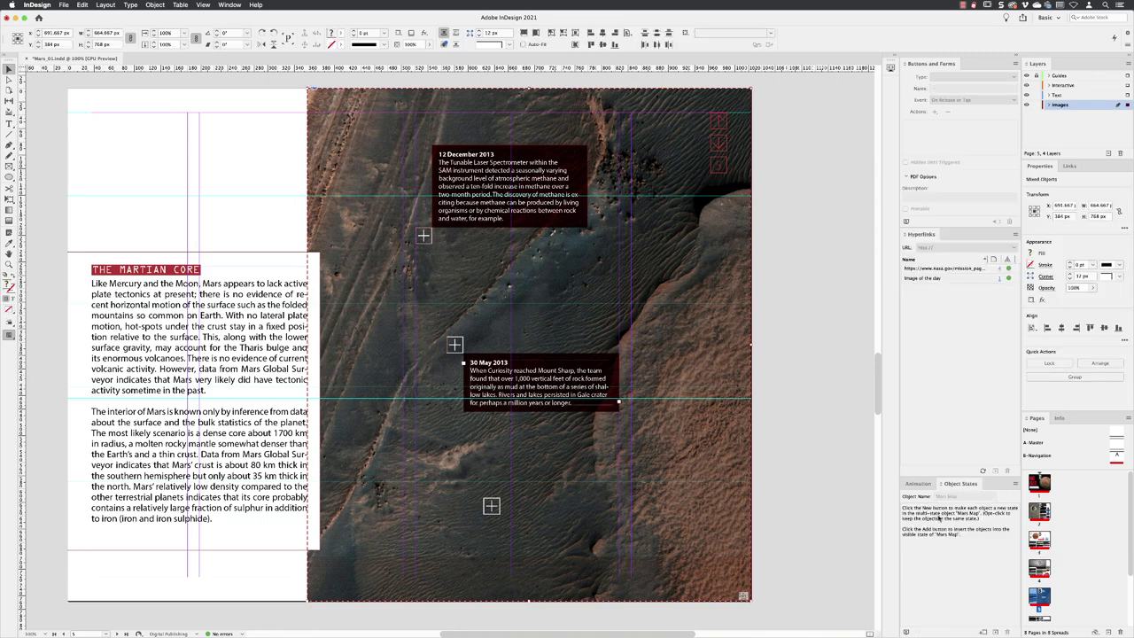
click(983, 631)
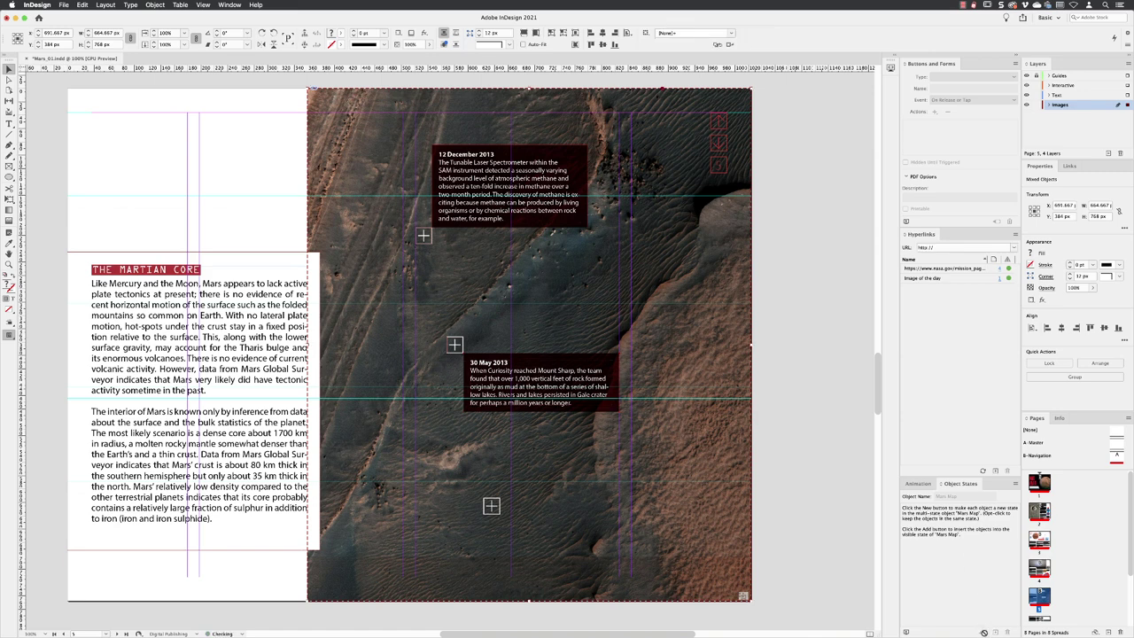
click(966, 565)
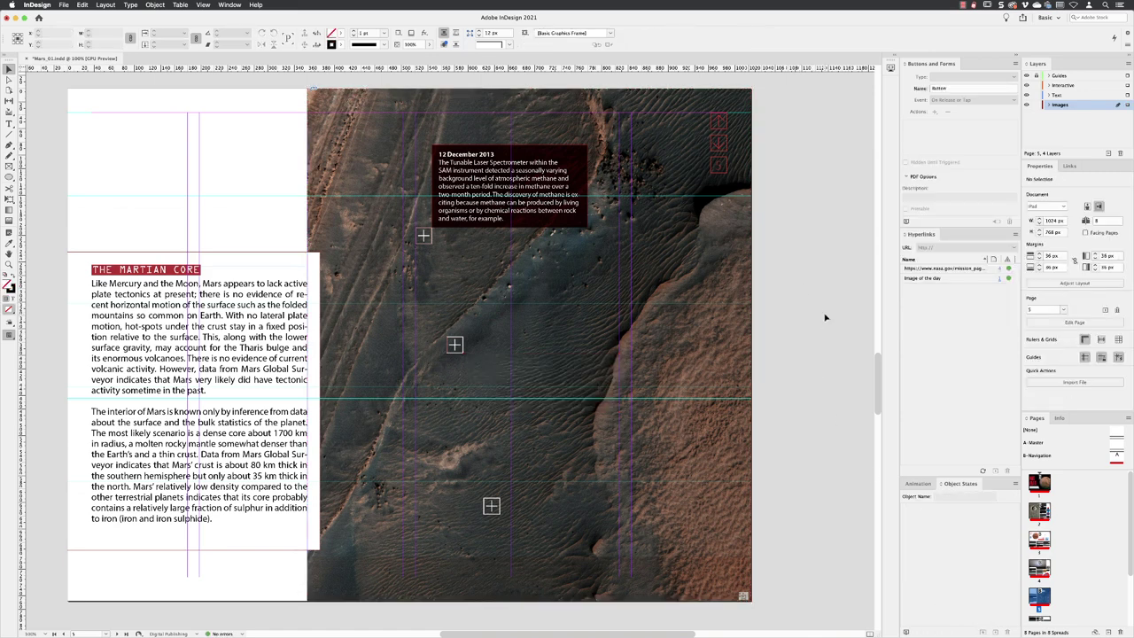
click(689, 328)
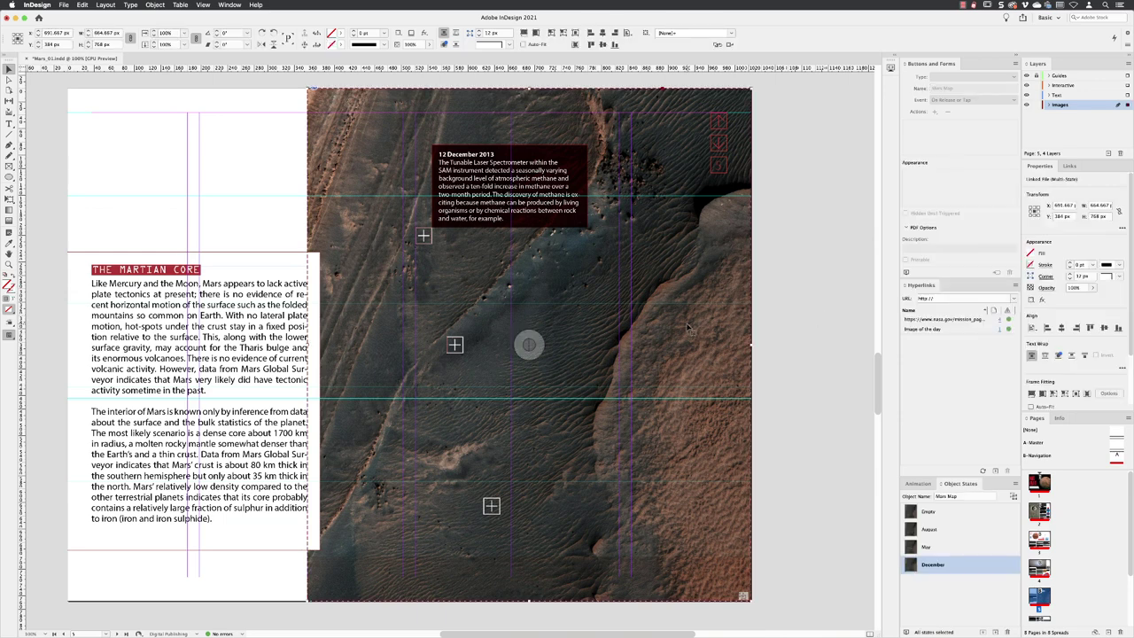
shift+click(528, 187)
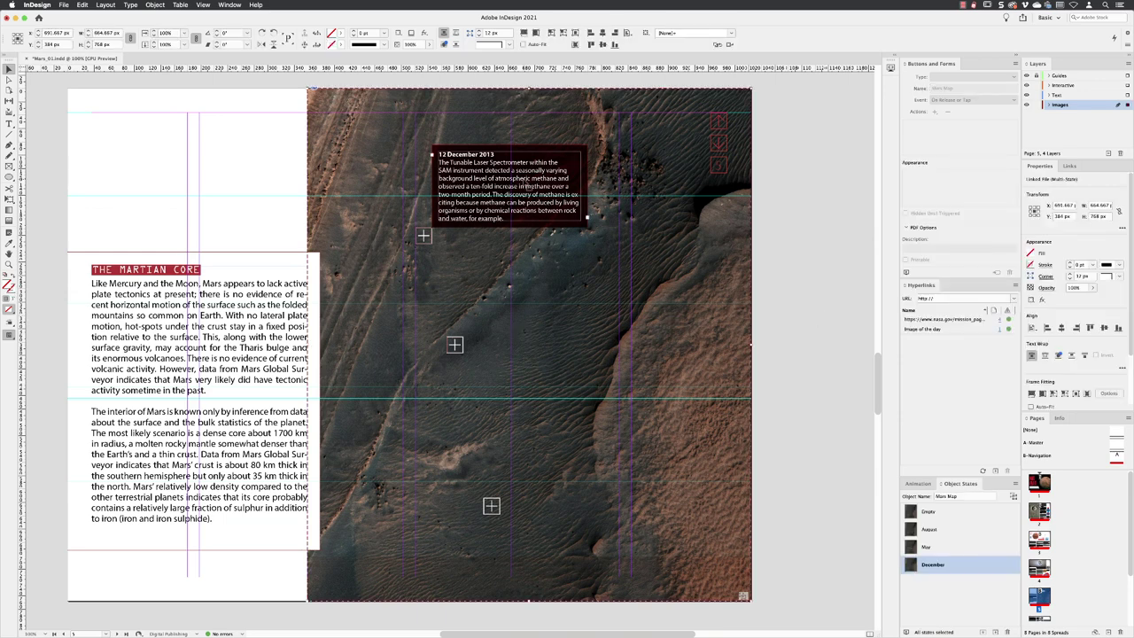
click(982, 631)
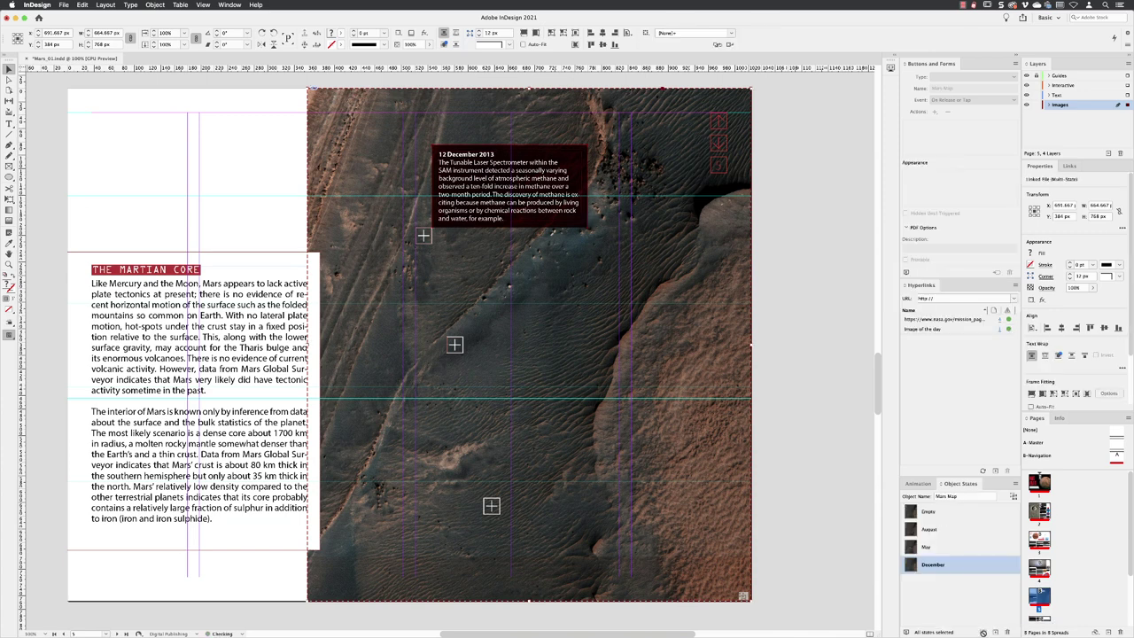
click(943, 512)
click(943, 529)
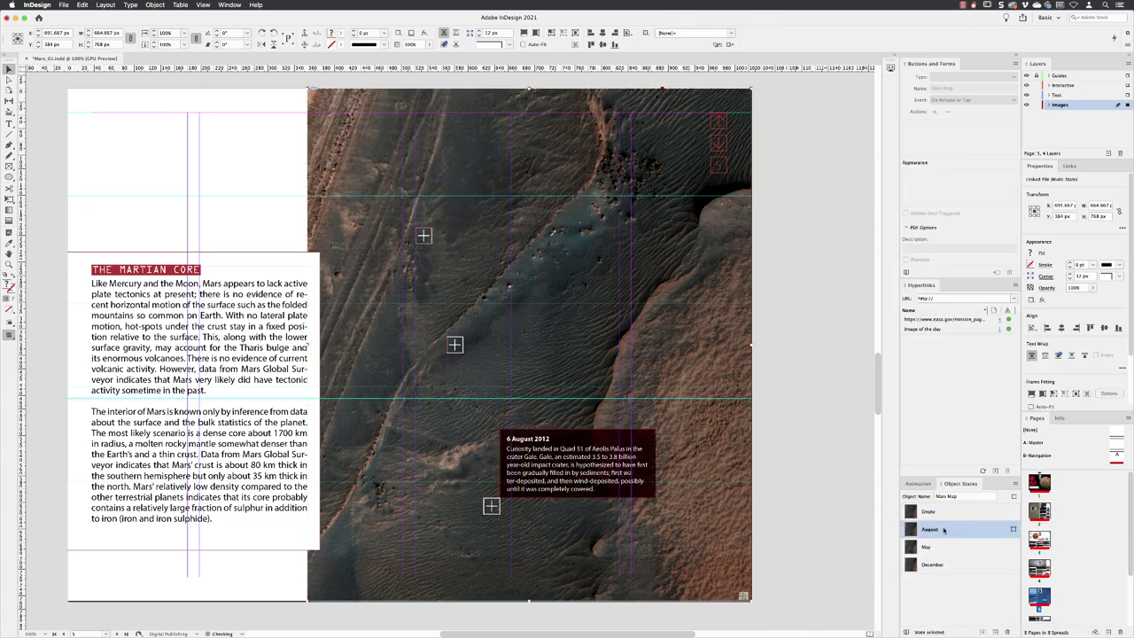
click(946, 549)
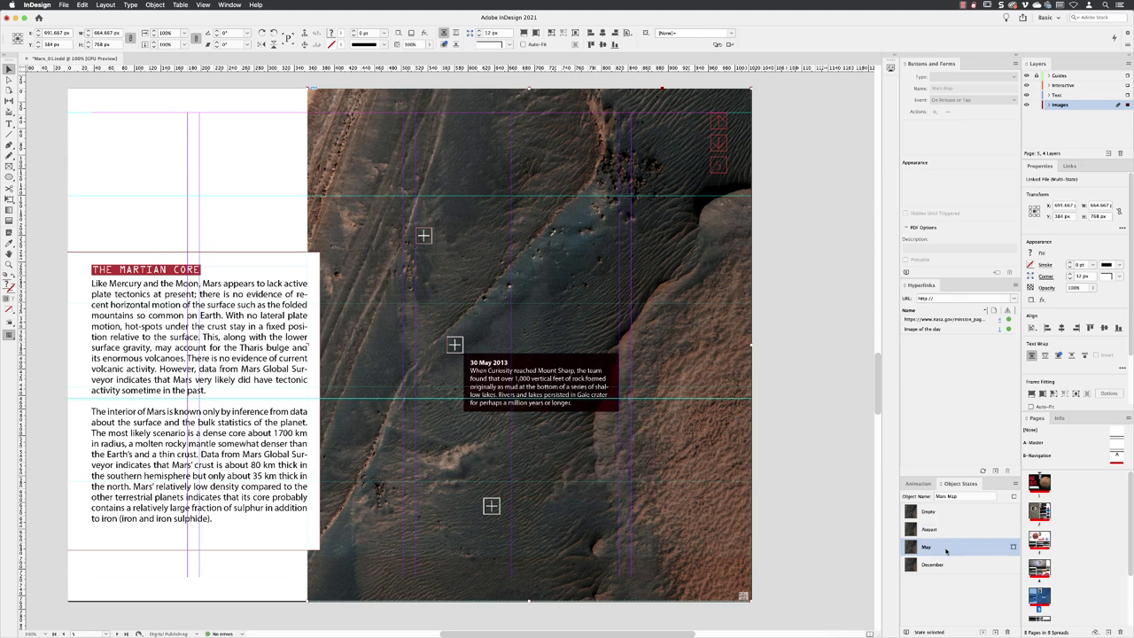
click(939, 565)
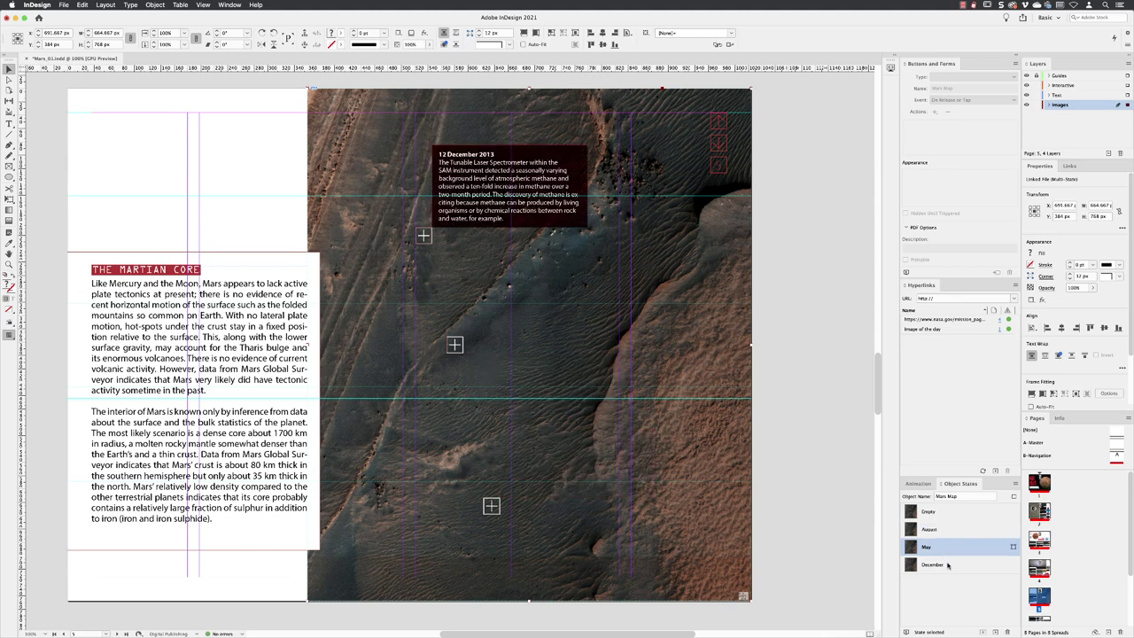
click(816, 336)
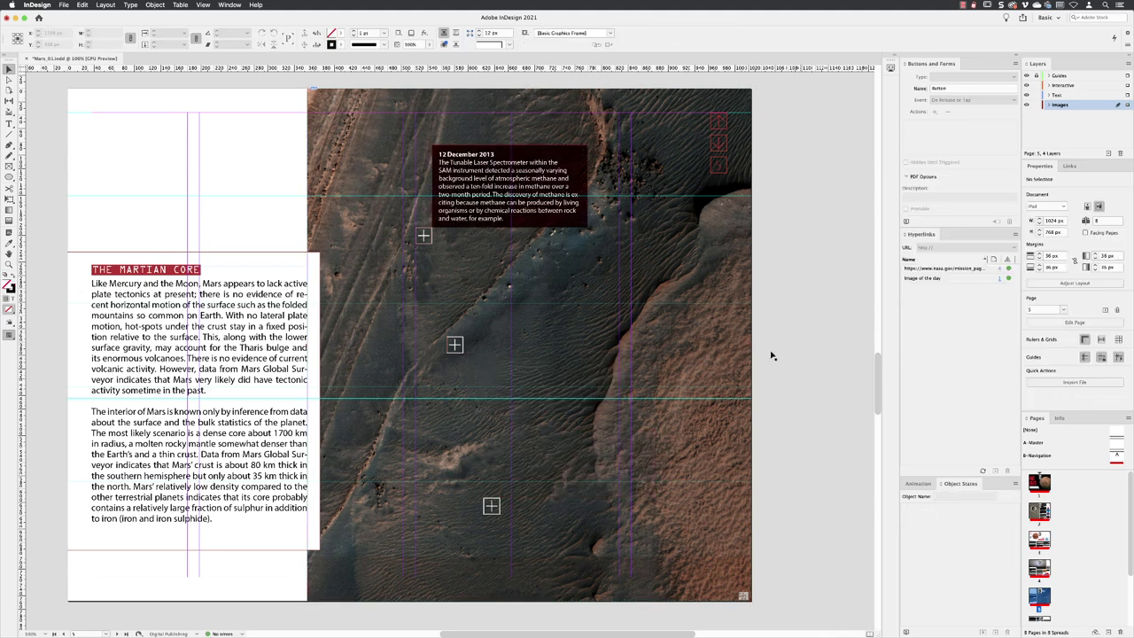
click(528, 344)
click(944, 512)
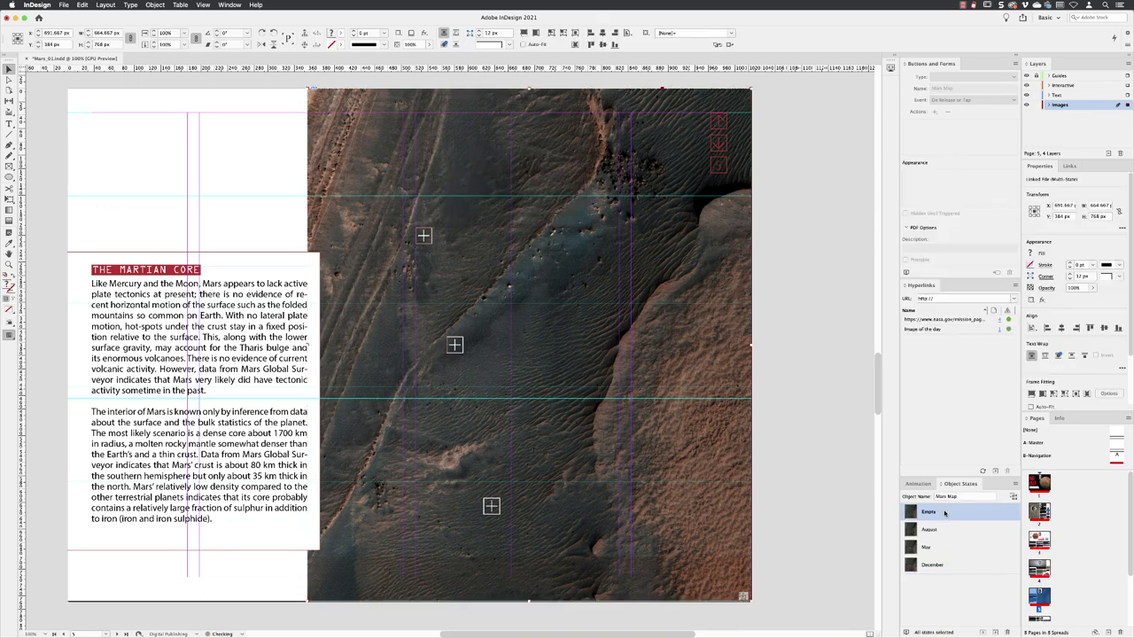
click(802, 209)
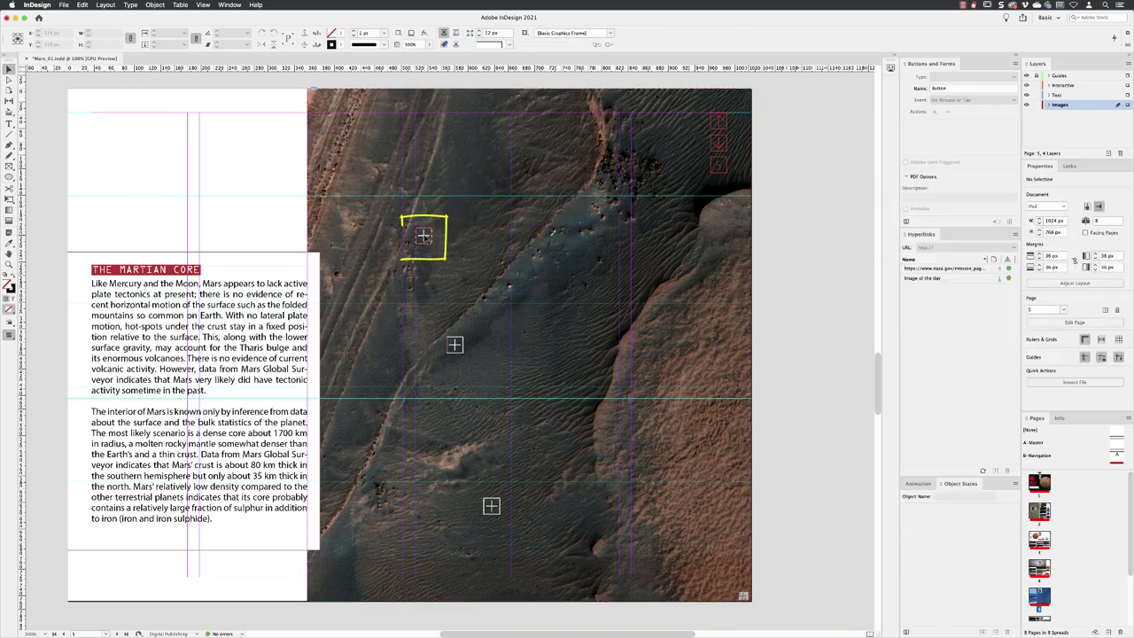
Give the December 2013 button a Go To State action targeting Mars Map's December state.
click(424, 235)
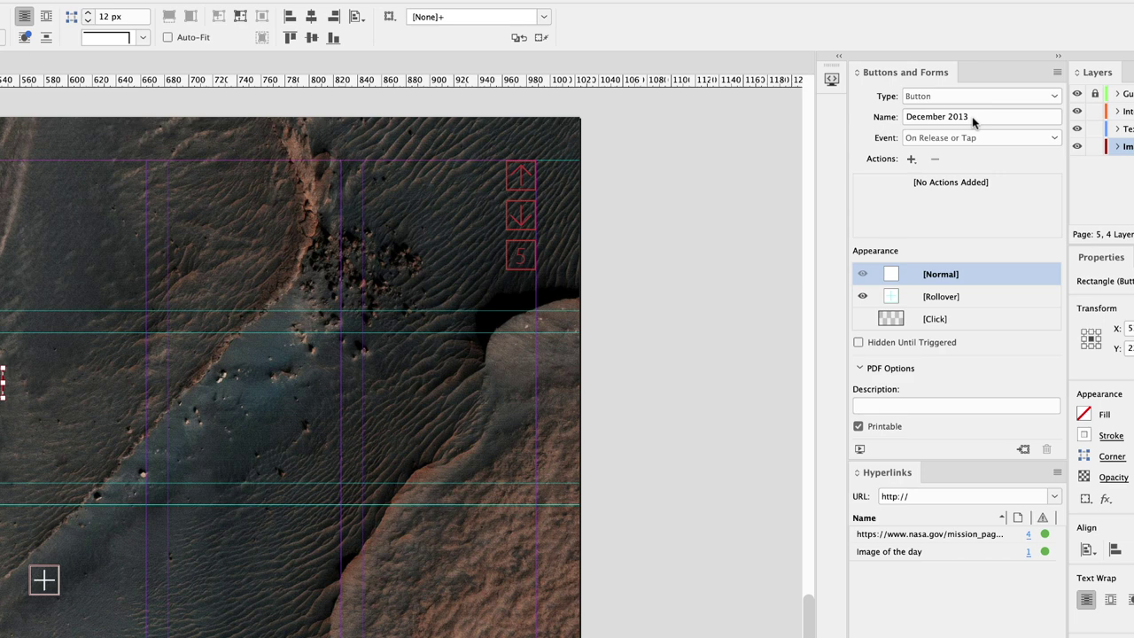
click(911, 161)
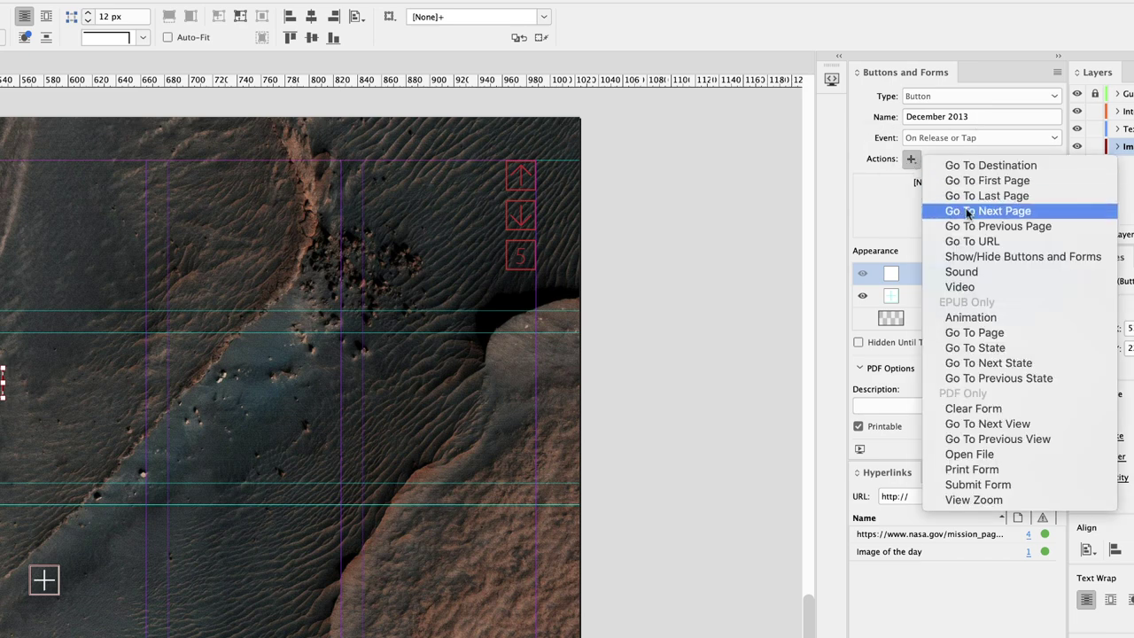
click(1007, 351)
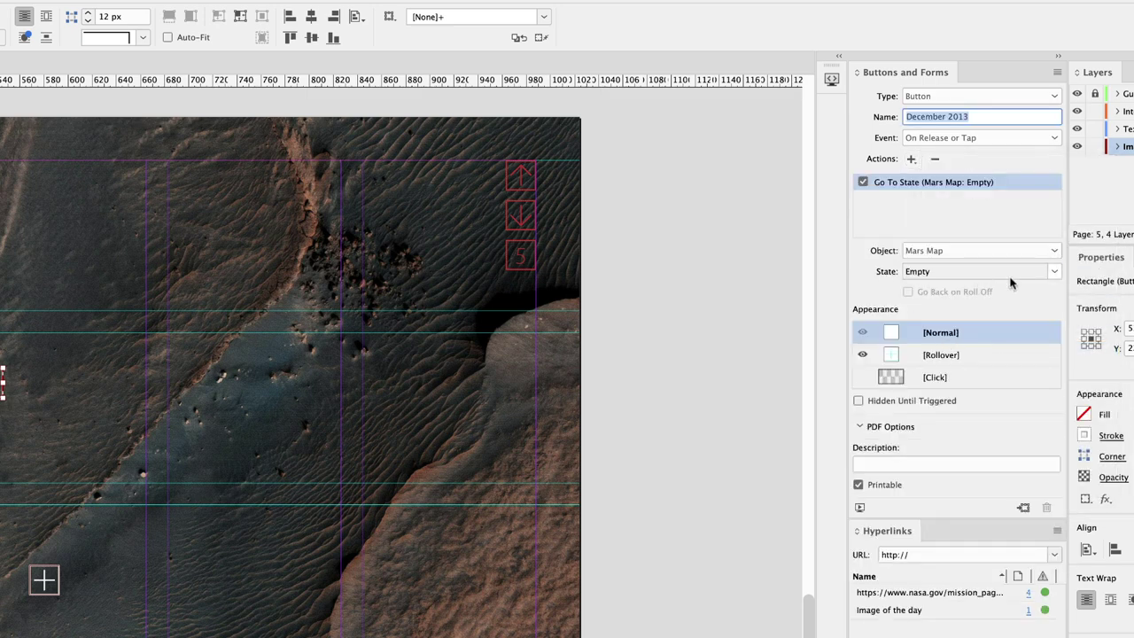
click(1054, 272)
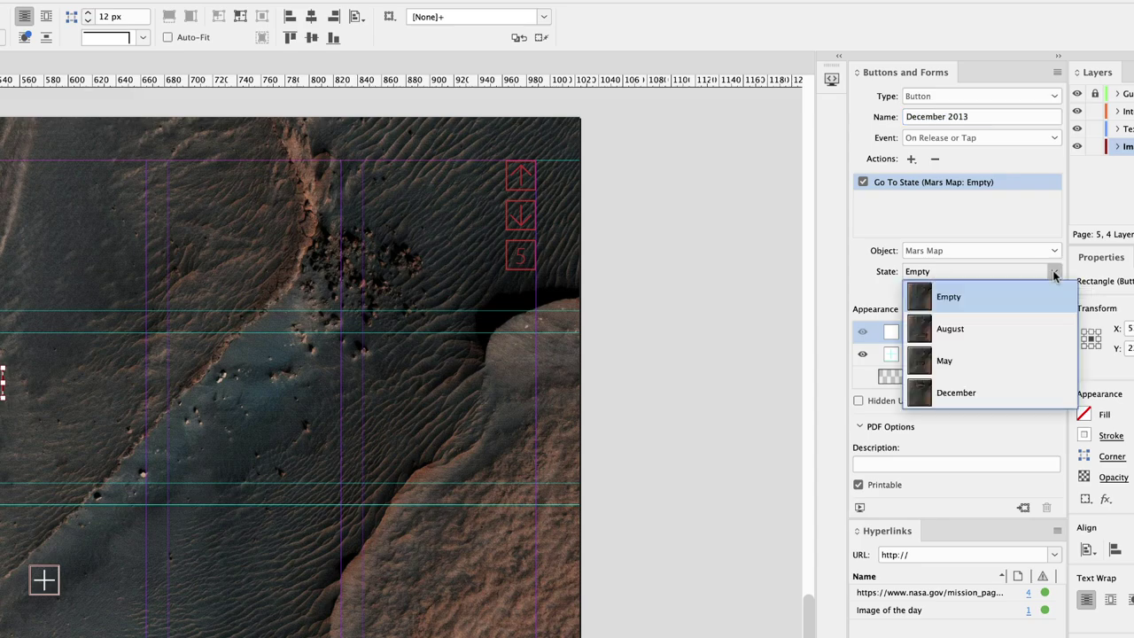
click(964, 394)
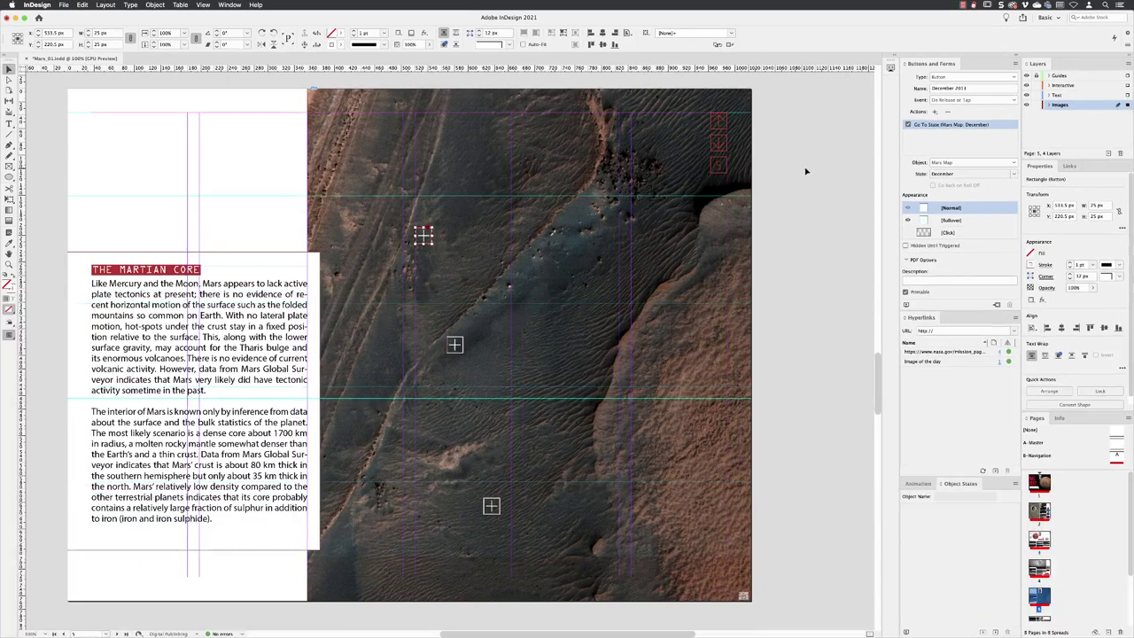
click(792, 185)
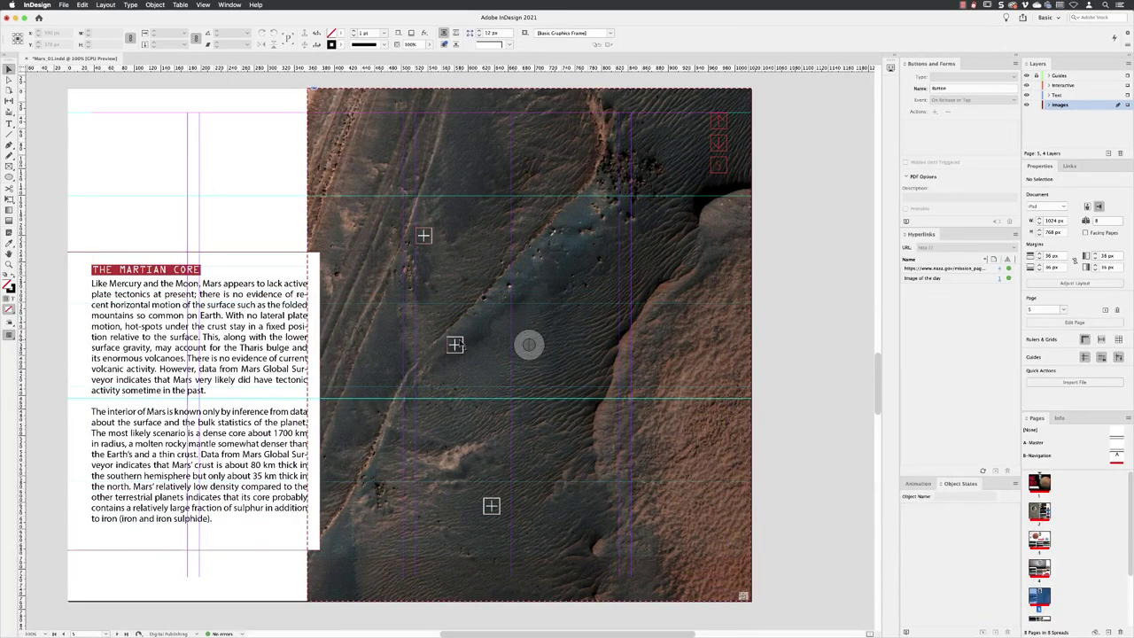
Give the middle May 2013 button a Go To State action targeting the May state.
click(460, 348)
double_click(455, 345)
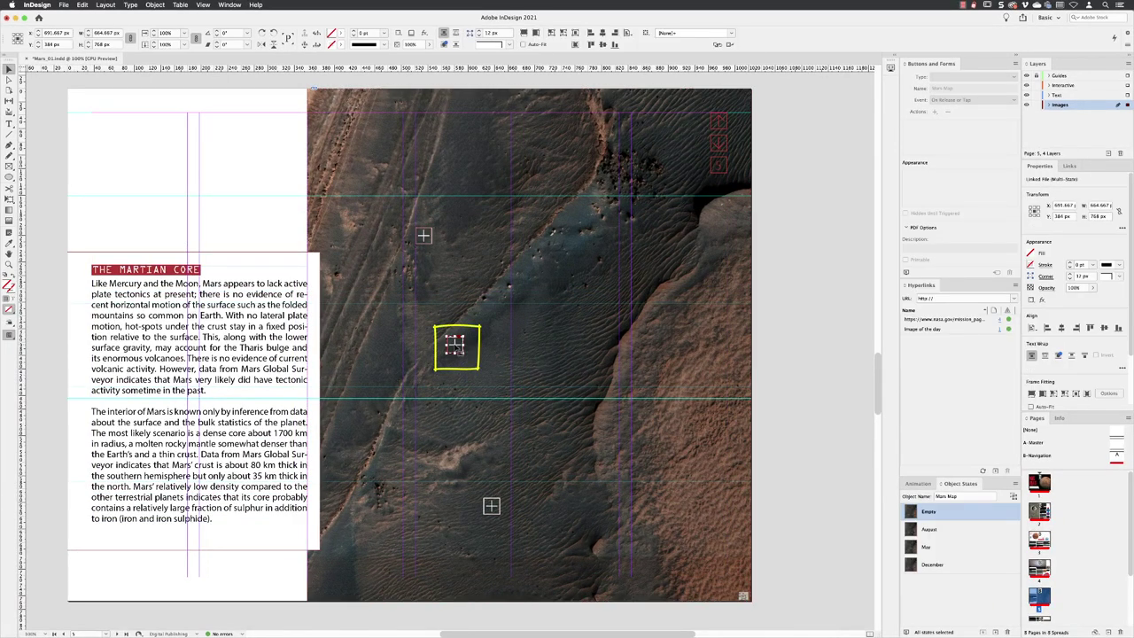
click(934, 113)
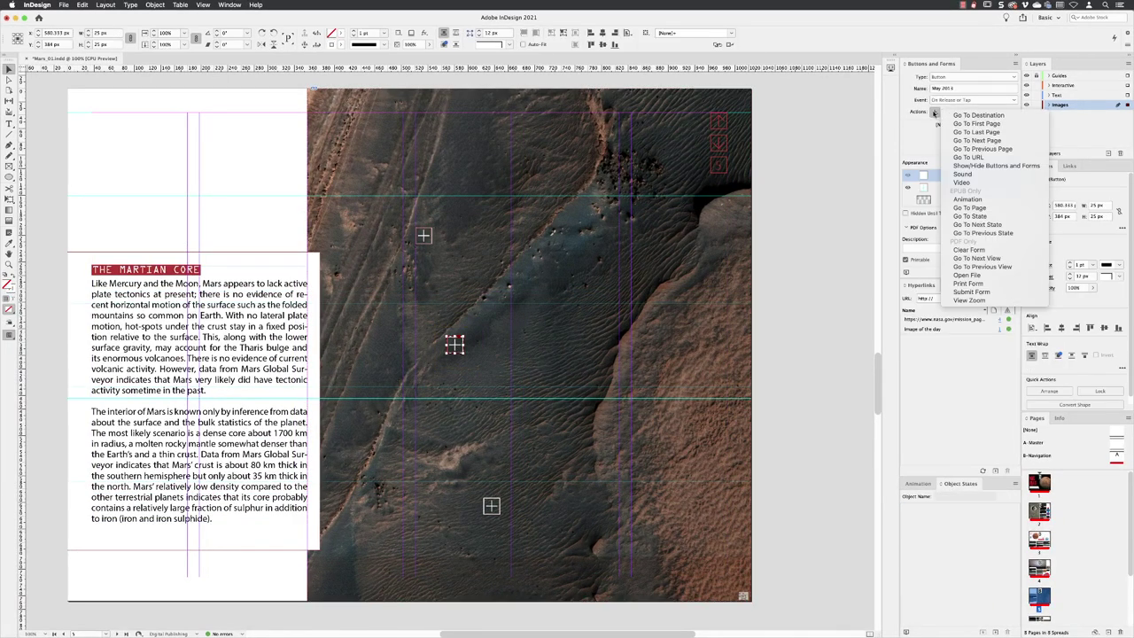
click(978, 217)
click(1013, 175)
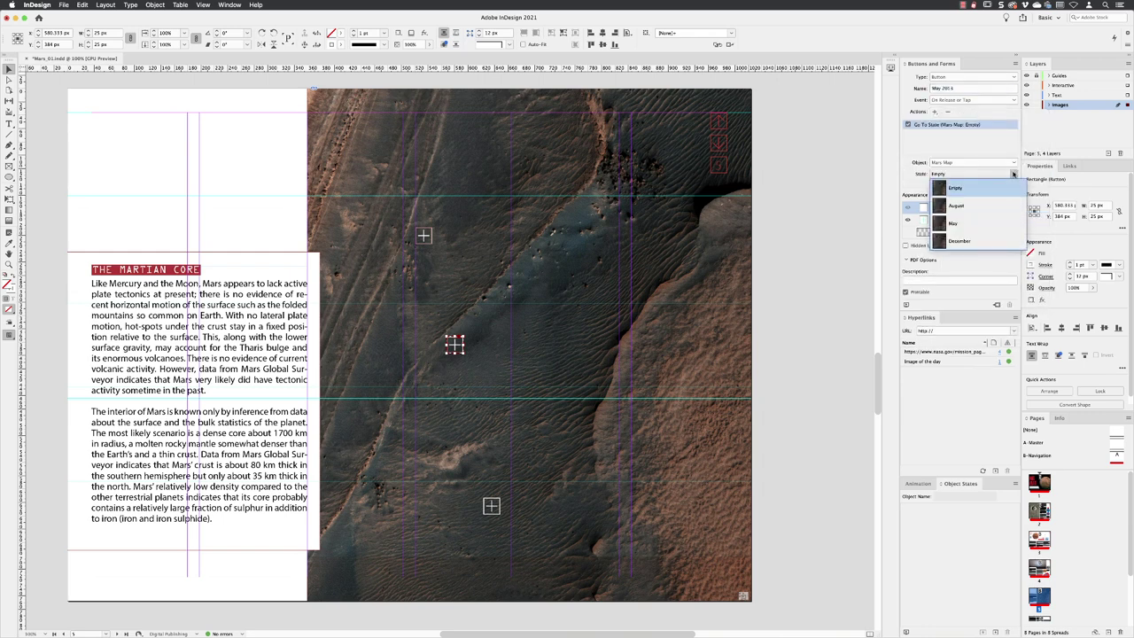
click(972, 222)
click(837, 206)
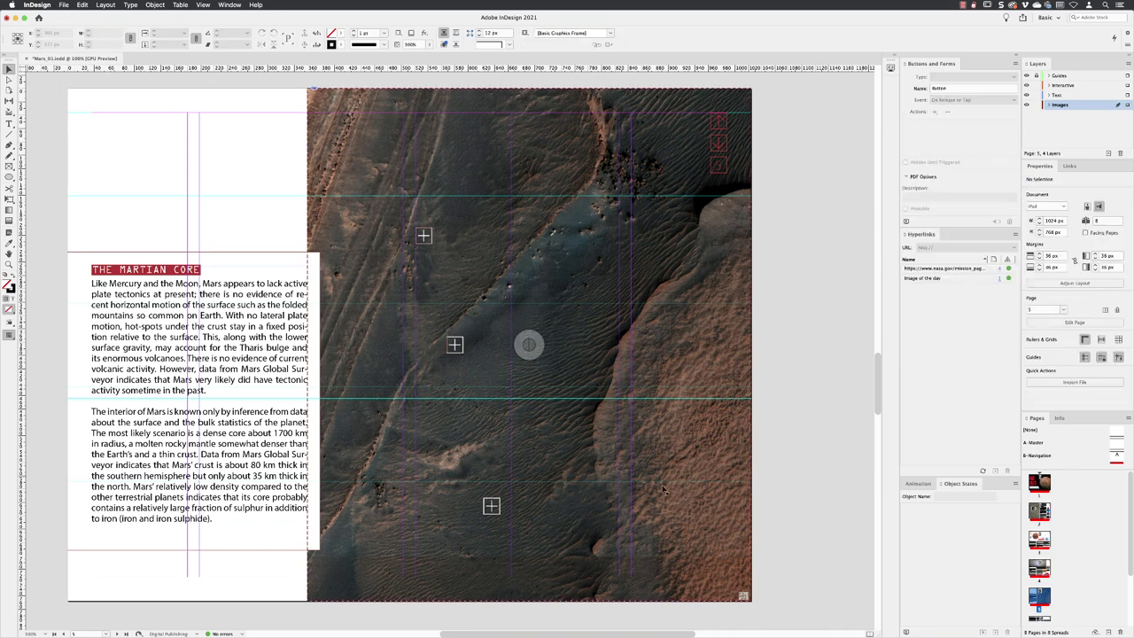
Give the lower August 2012 button a Go To State action targeting the August state.
mouse_move(470, 485)
mouse_down()
mouse_move(493, 486)
mouse_move(516, 530)
mouse_up()
drag(493, 528, 470, 528)
click(492, 506)
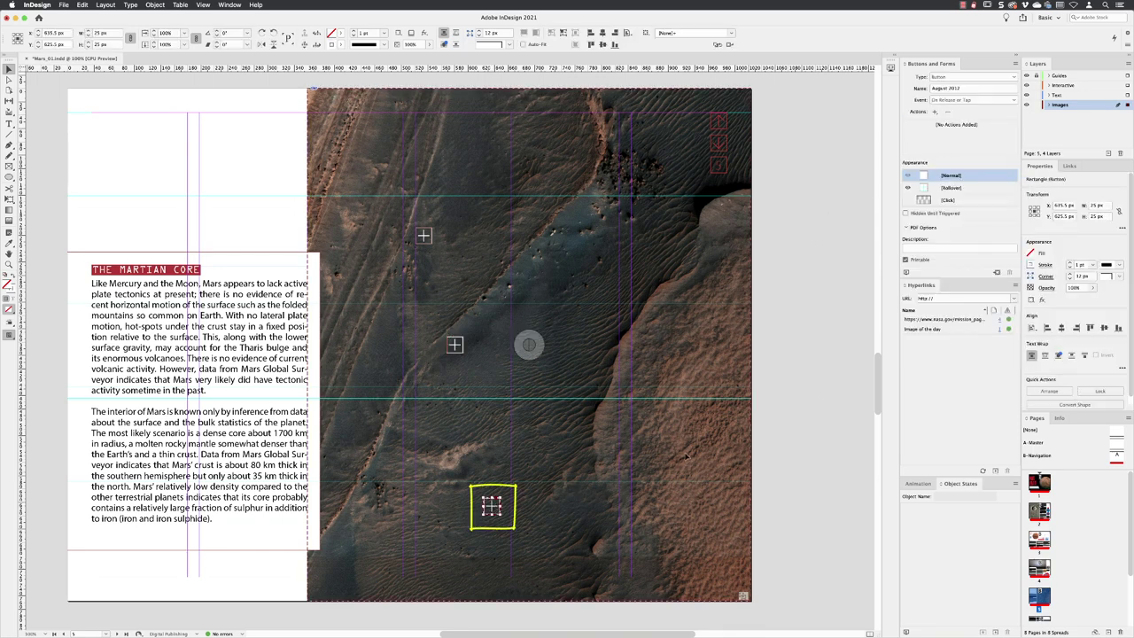
click(935, 113)
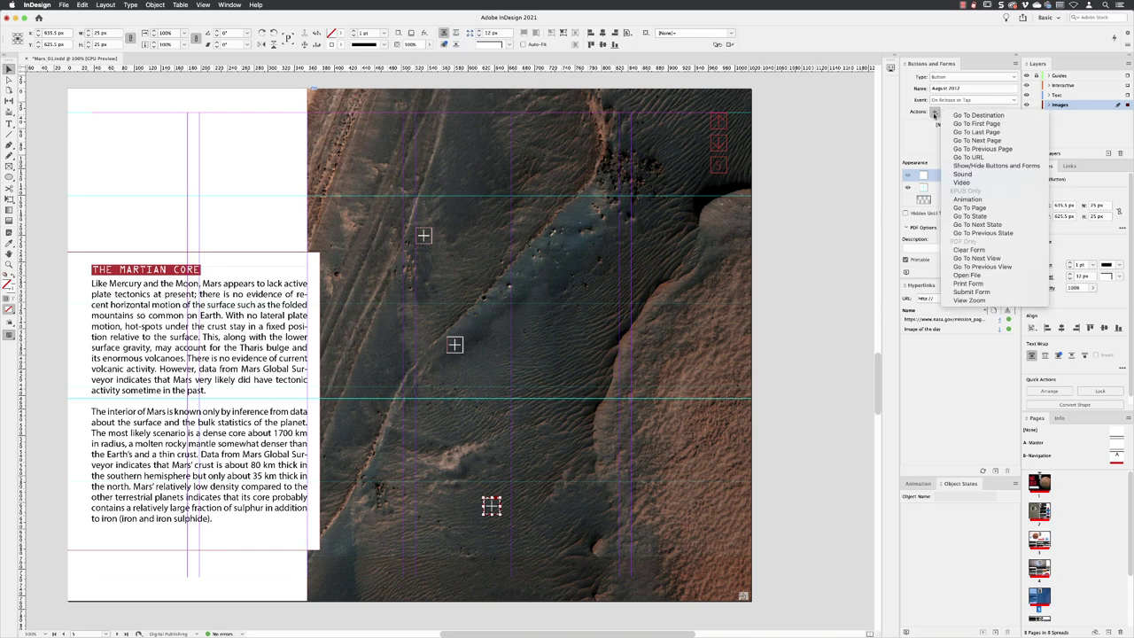
click(974, 216)
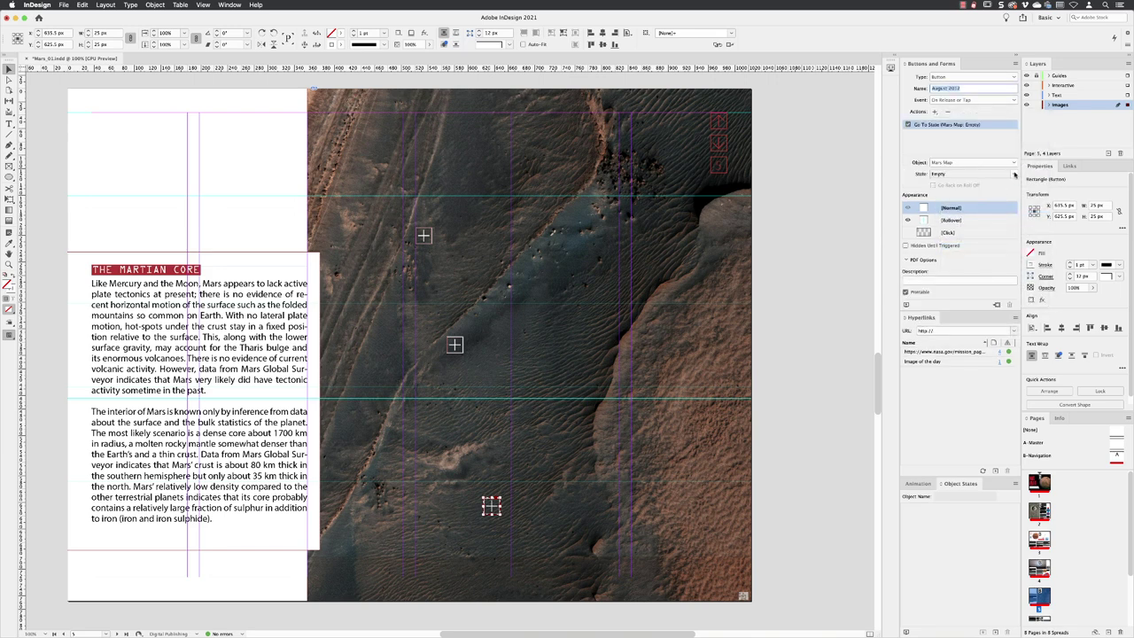
click(1014, 173)
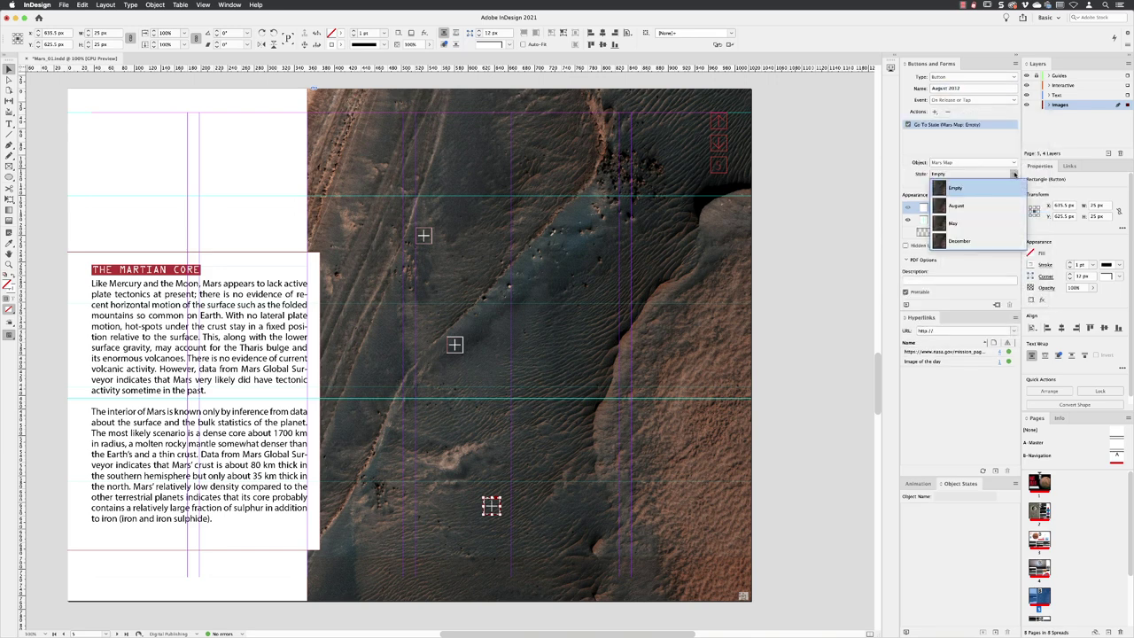
click(975, 206)
click(779, 204)
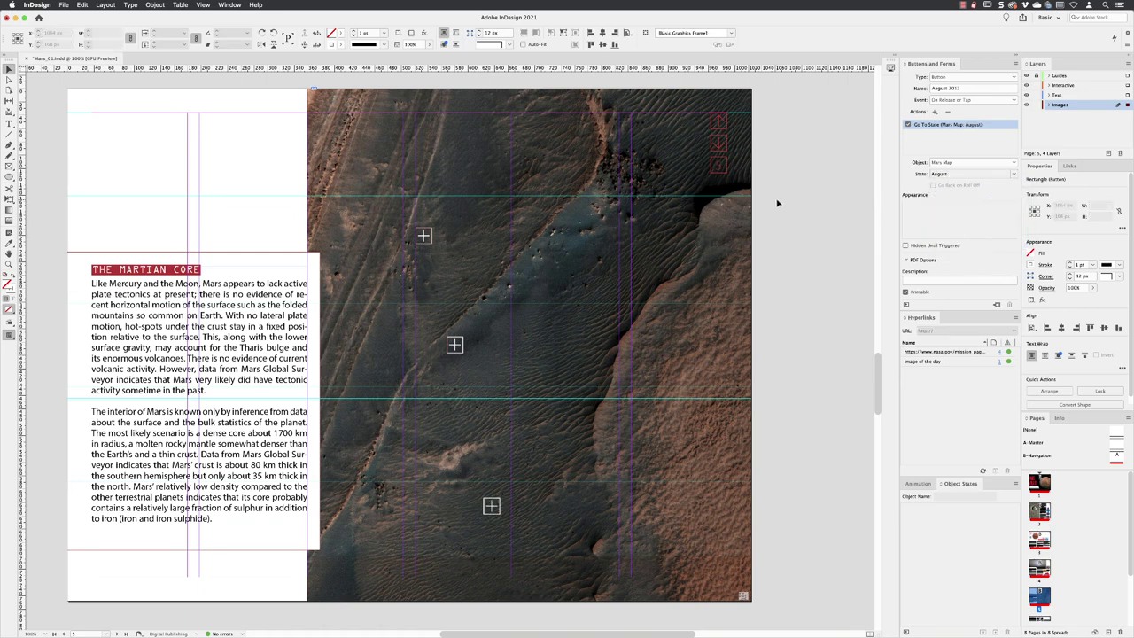
Save the document and play the page in EPUB Interactivity Preview.
click(64, 5)
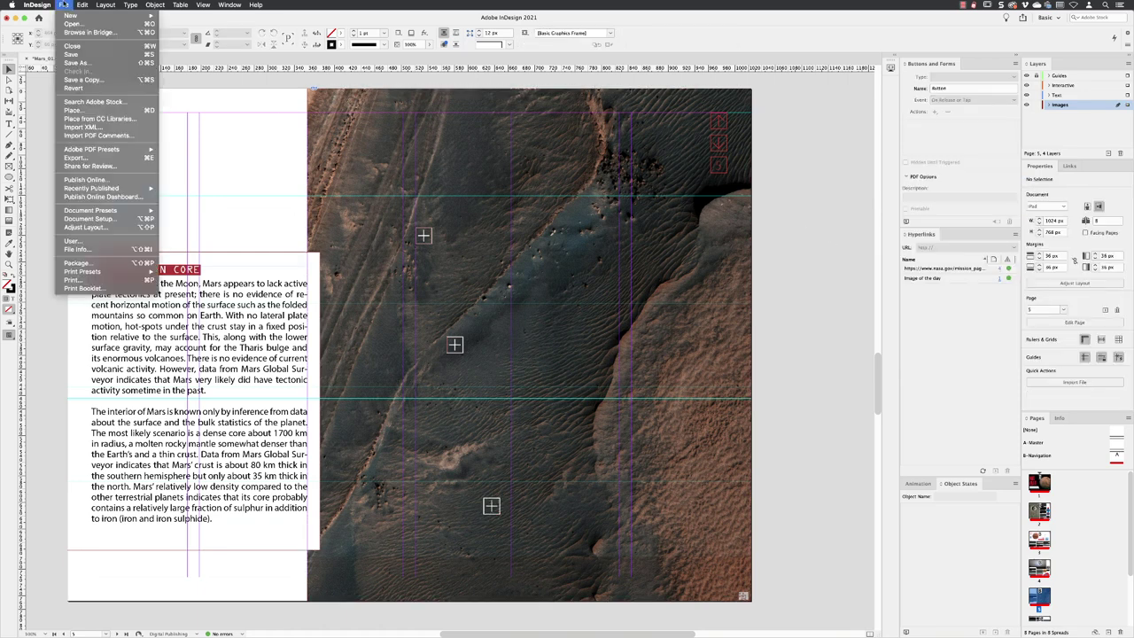
click(71, 55)
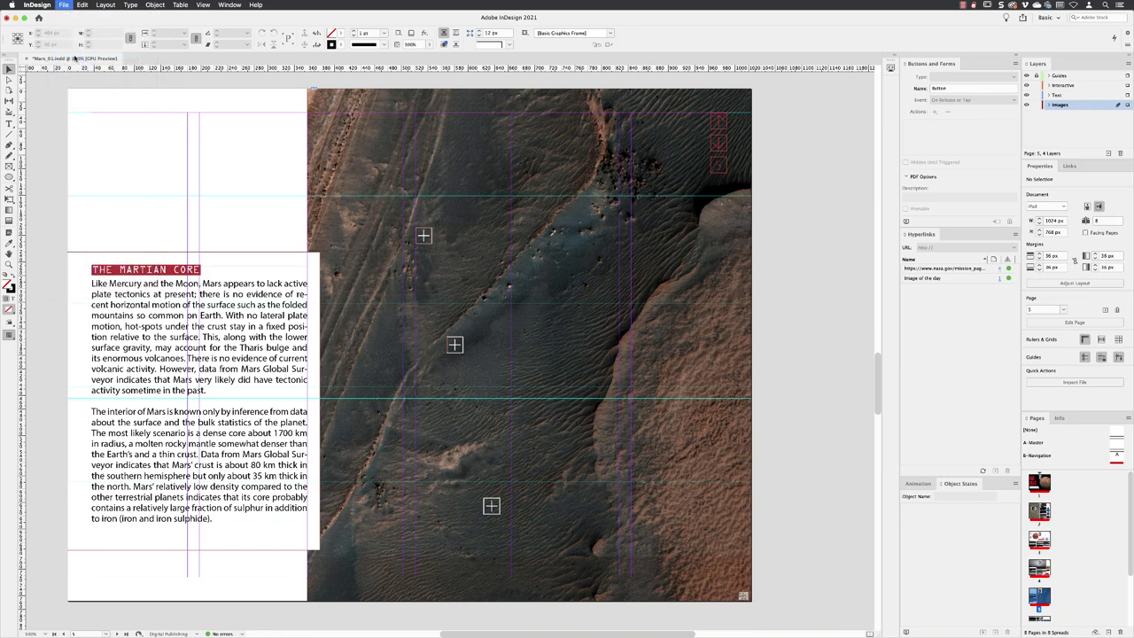
click(891, 69)
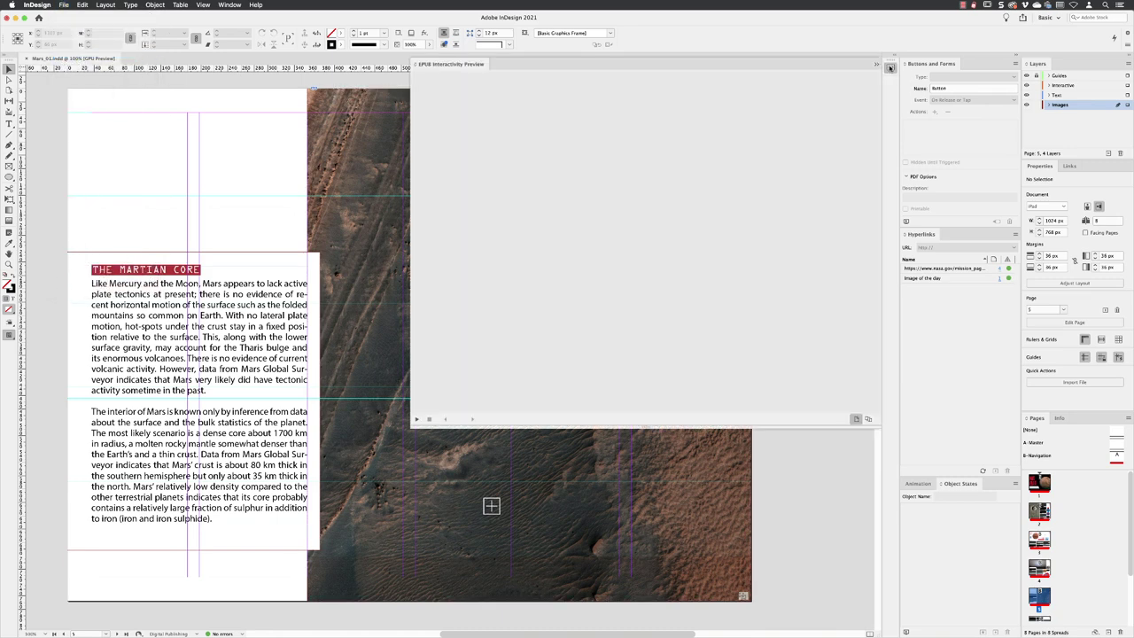
click(416, 420)
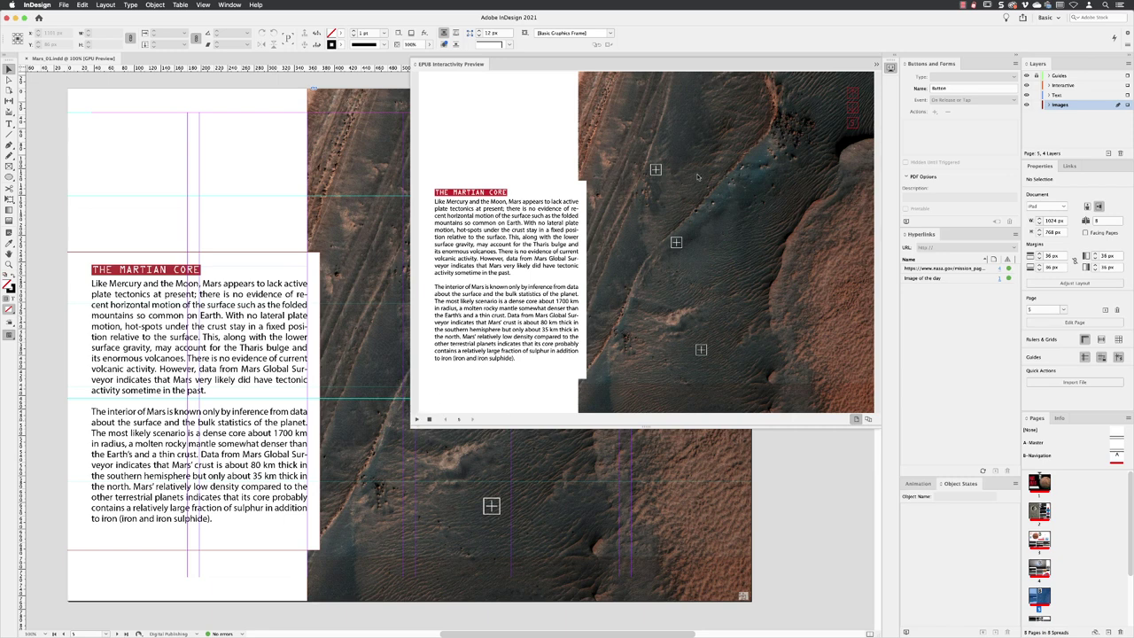
Test the December, May and August buttons, ending on the 6 August 2012 caption.
click(656, 171)
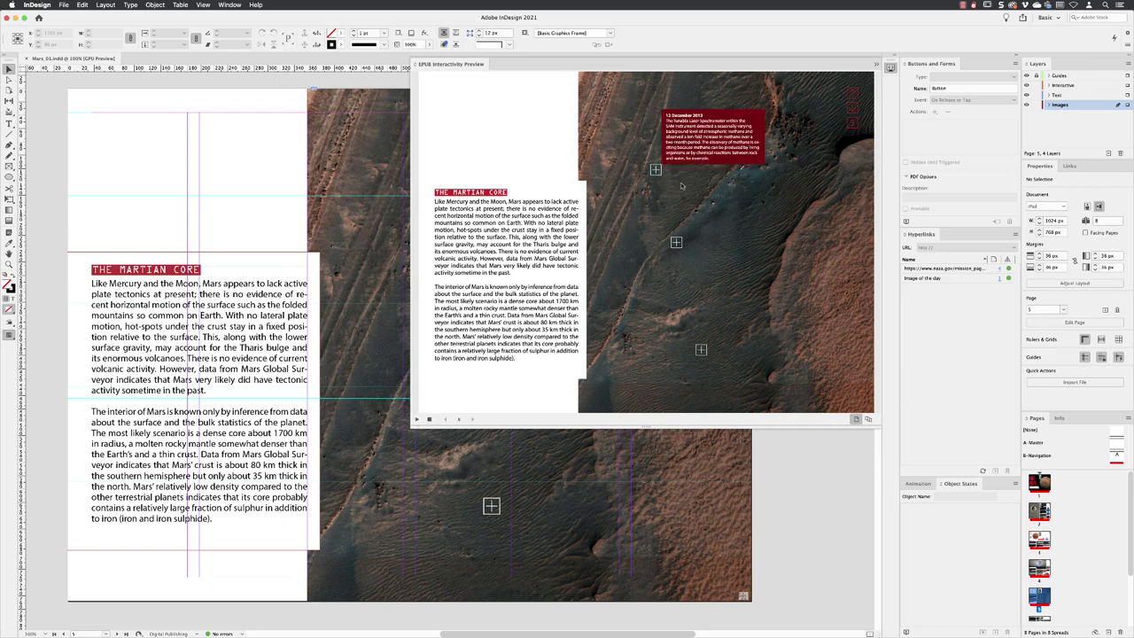
click(676, 243)
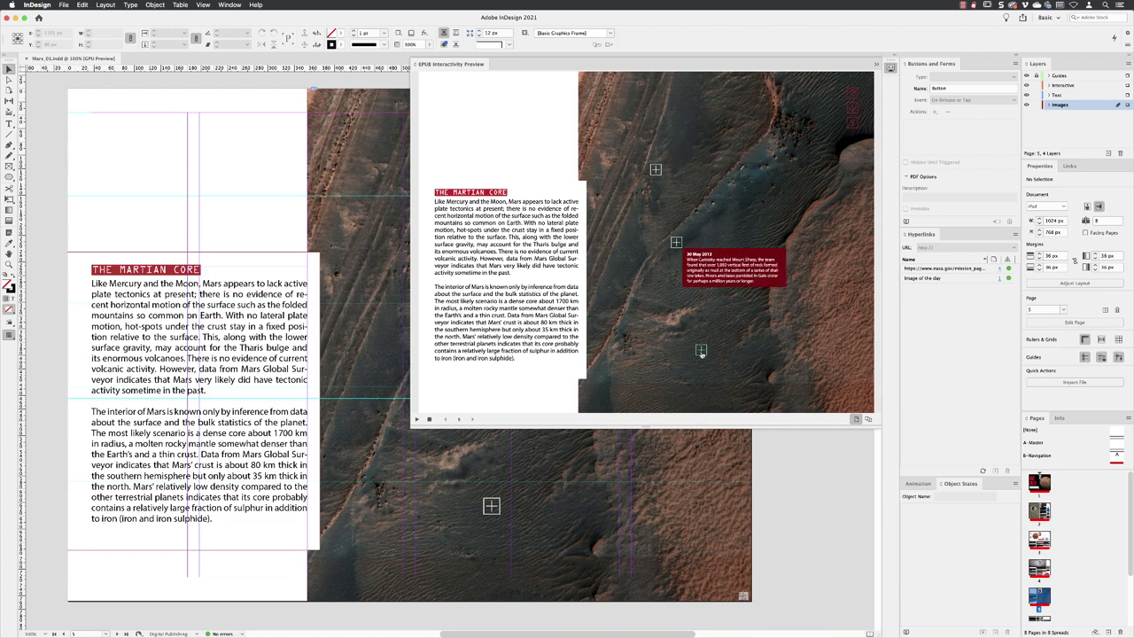
click(701, 351)
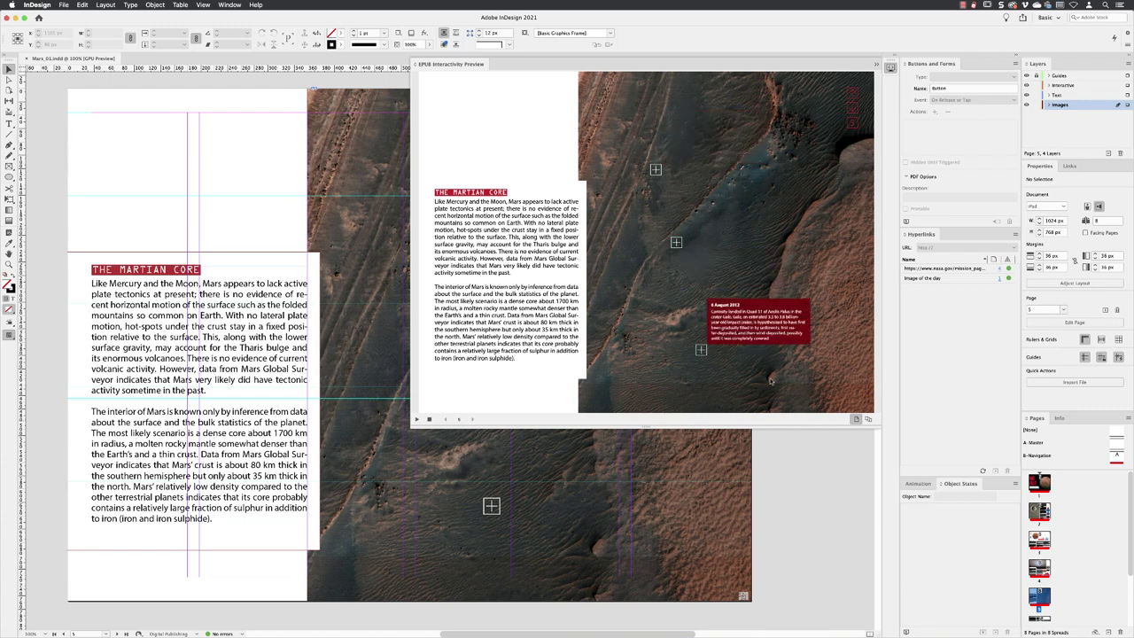